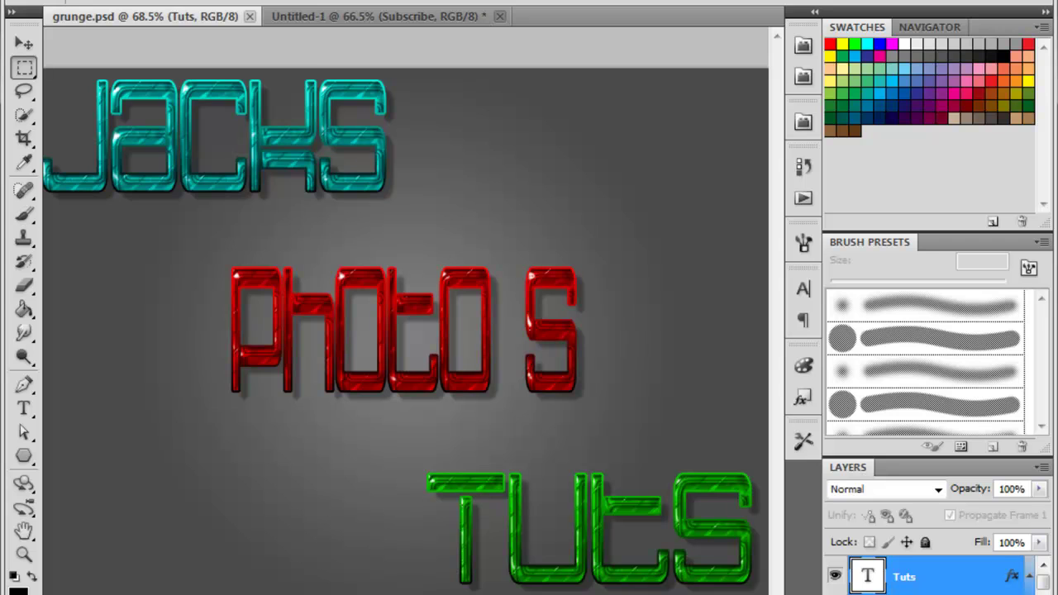
Create Untitled-2 at 1024 × 768 px, 72 ppi, RGB 8-bit with a transparent background
{"action": "key", "text": "alt+f"}
{"action": "key", "text": "Escape"}
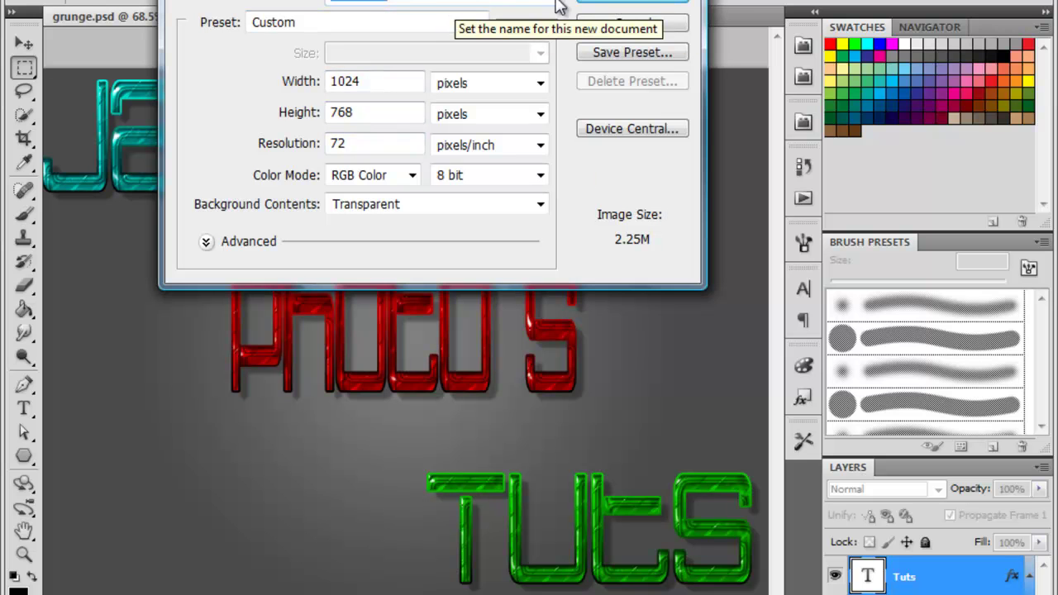
{"action": "left_click", "coordinate": [609, 3]}
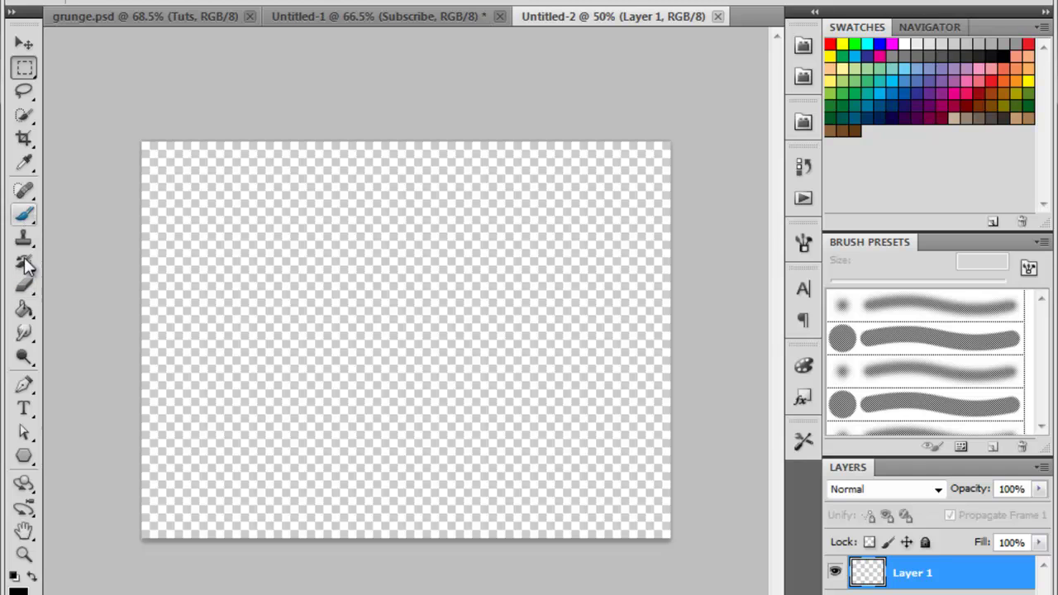
Paint-bucket Layer 1 black and enable a reversed Radial Gradient Overlay in its Blending Options
{"action": "left_click", "coordinate": [23, 309]}
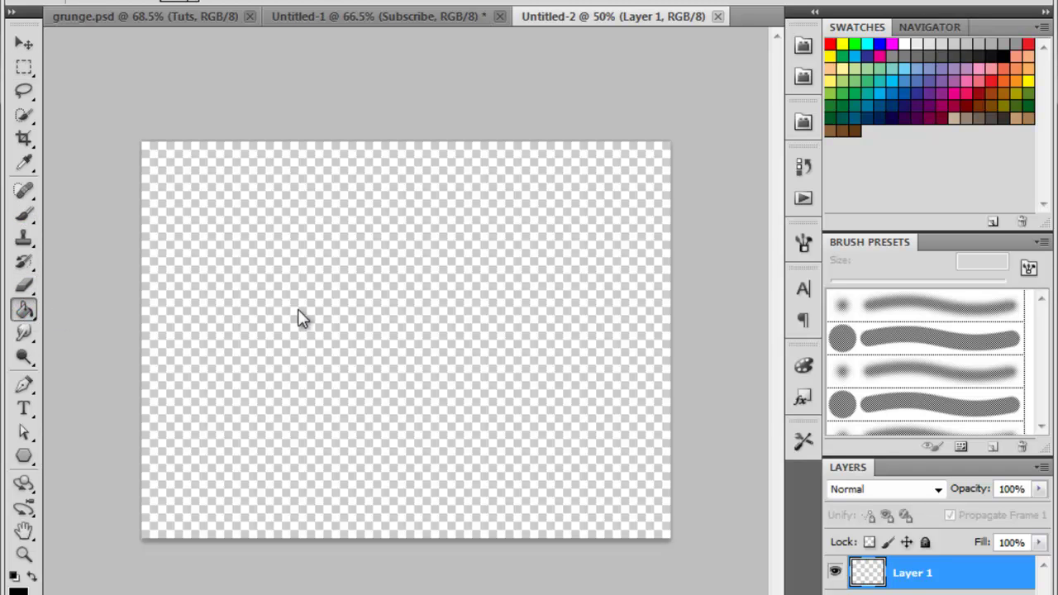
{"action": "left_click", "coordinate": [287, 260]}
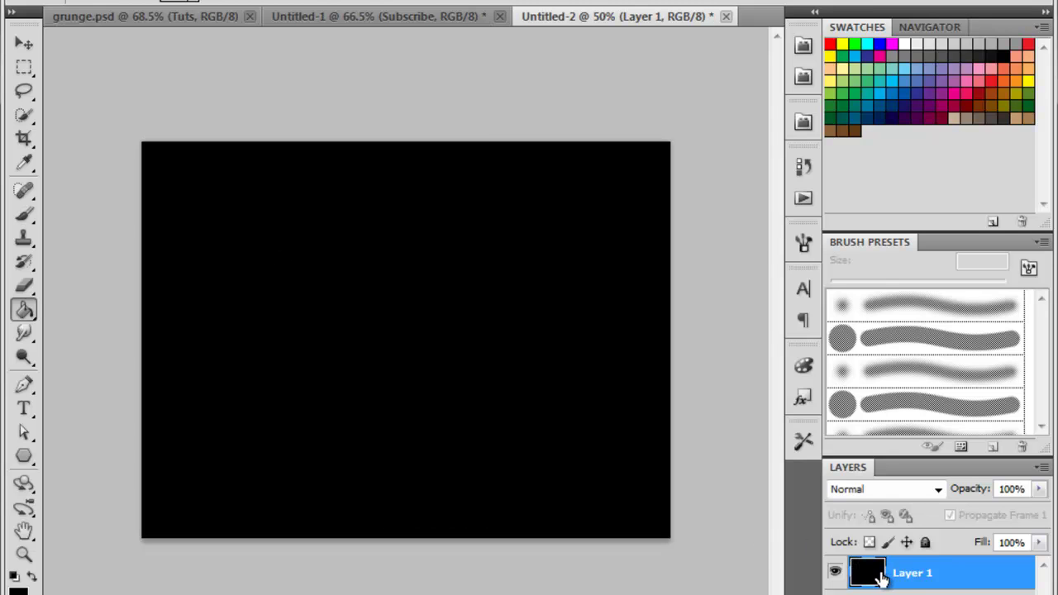
{"action": "right_click", "coordinate": [884, 577]}
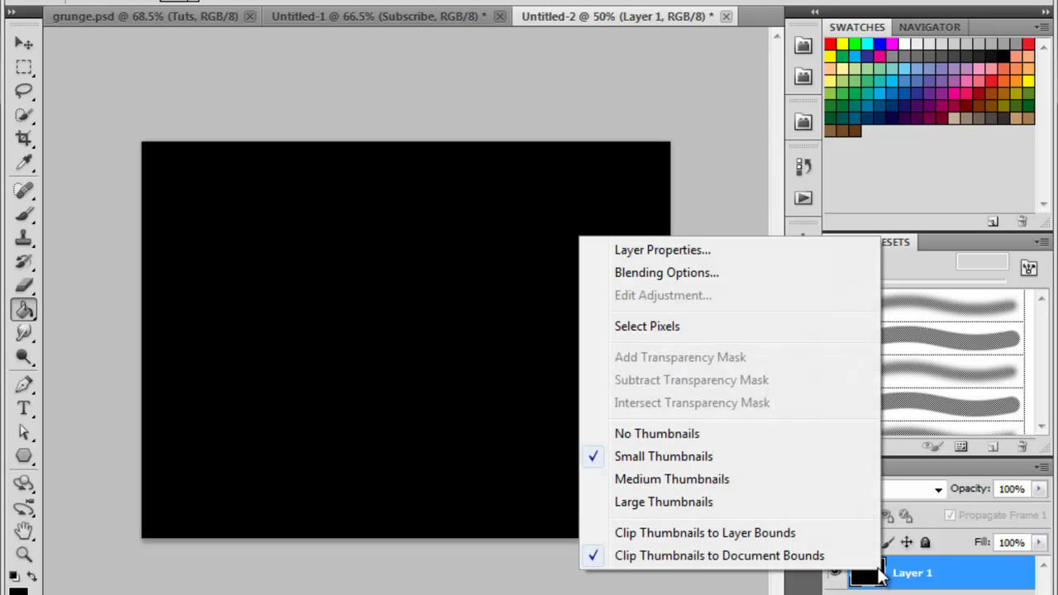
{"action": "left_click", "coordinate": [658, 272]}
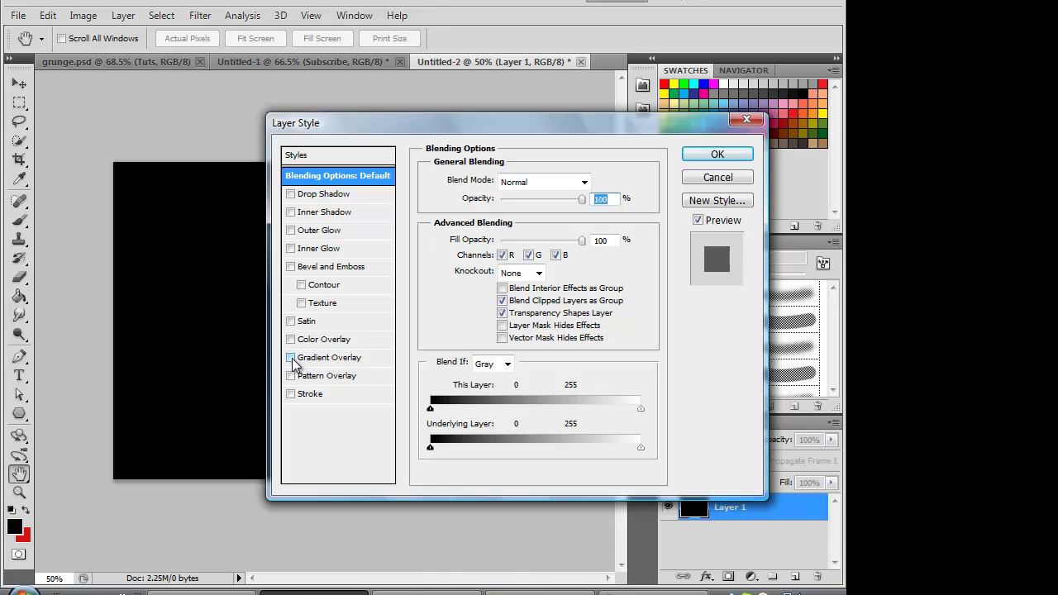
{"action": "left_click", "coordinate": [291, 358]}
{"action": "left_click", "coordinate": [323, 357]}
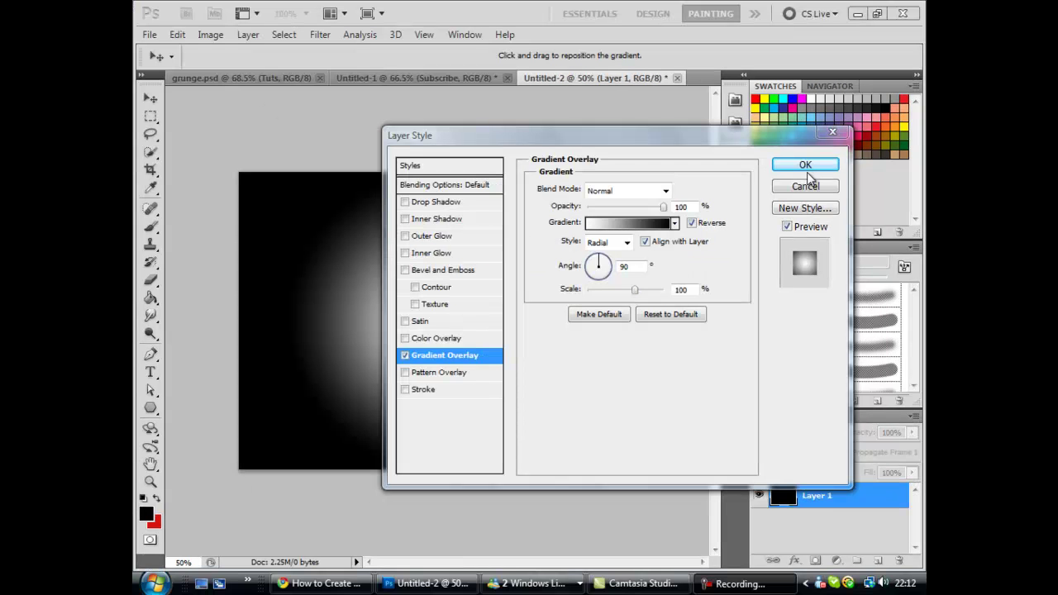
{"action": "left_click", "coordinate": [346, 207]}
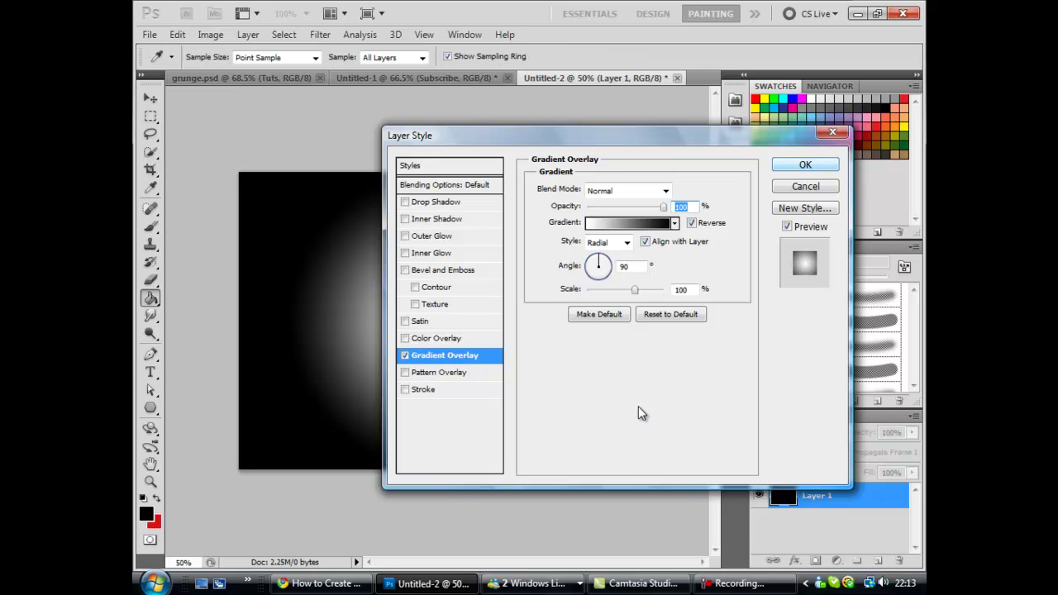
Keep the gradient overlay and set the foreground colour to grey #545454
{"action": "left_click", "coordinate": [834, 133]}
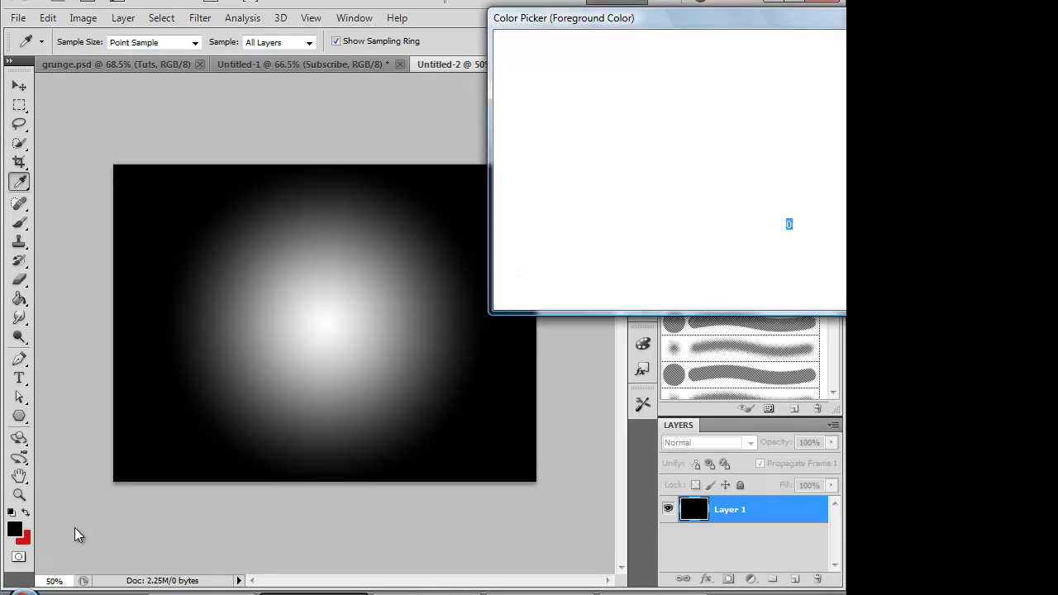
{"action": "mouse_move", "coordinate": [578, 253]}
{"action": "left_mouse_down"}
{"action": "mouse_move", "coordinate": [485, 194]}
{"action": "mouse_move", "coordinate": [479, 200]}
{"action": "left_mouse_up"}
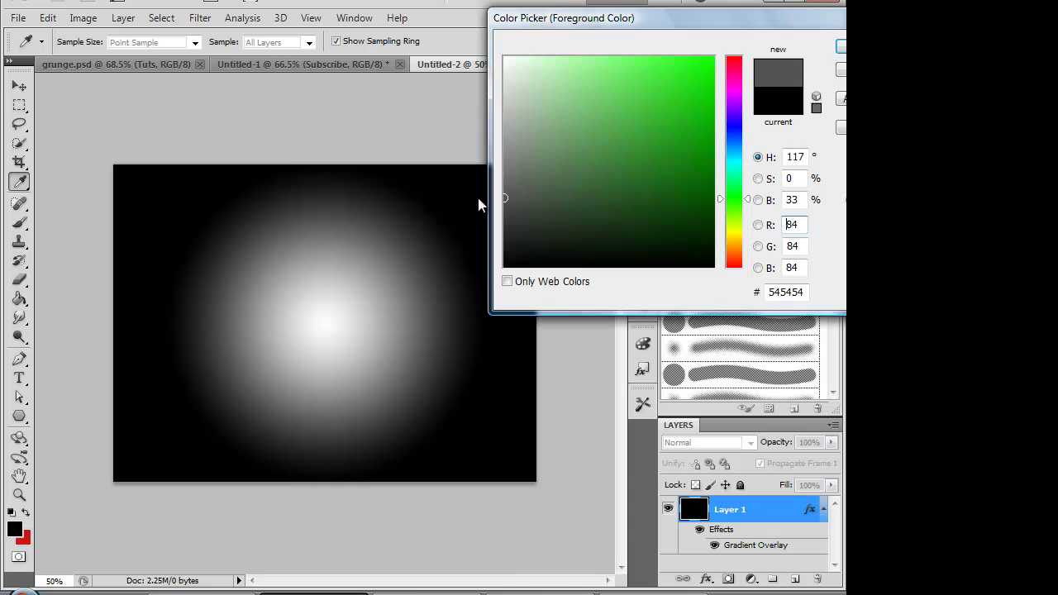
{"action": "left_click", "coordinate": [841, 49]}
{"action": "key", "text": "g"}
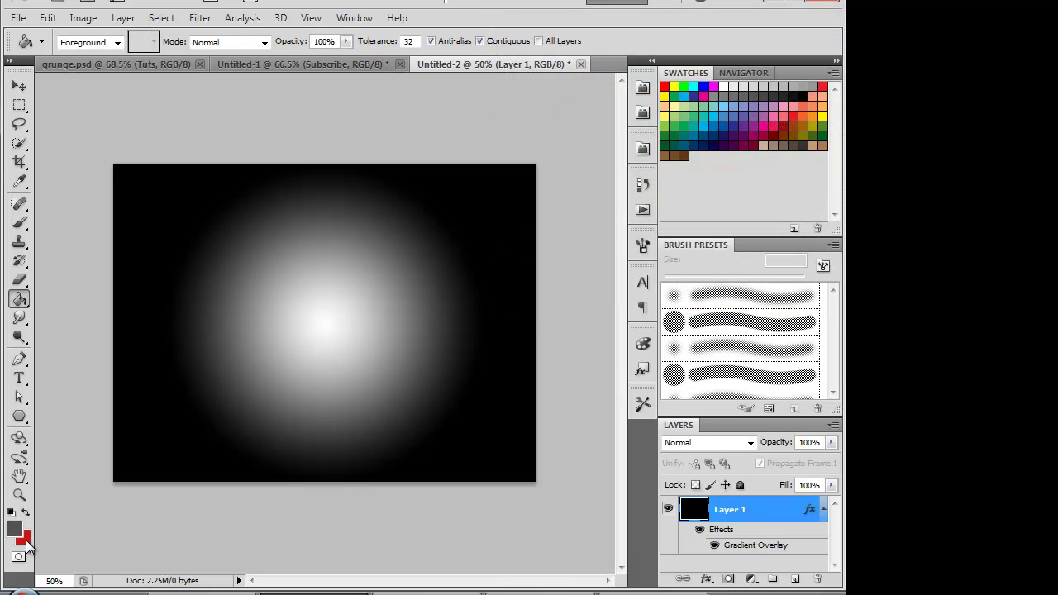
Set the background colour to dark grey #343434
{"action": "left_click", "coordinate": [25, 541]}
{"action": "left_click_drag", "start_coordinate": [560, 240], "coordinate": [495, 223]}
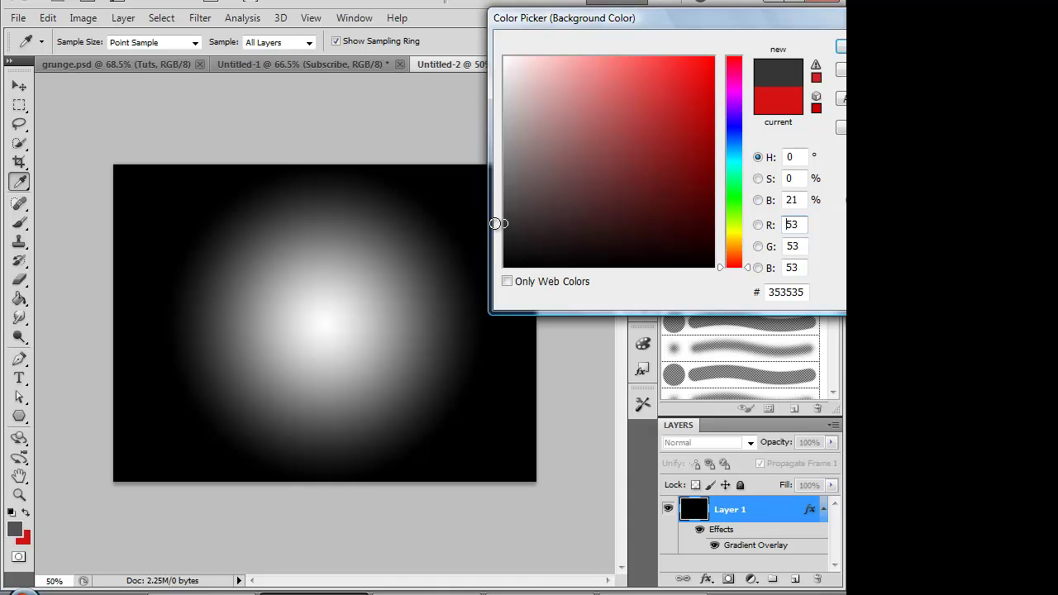
{"action": "left_click_drag", "start_coordinate": [495, 223], "coordinate": [497, 224]}
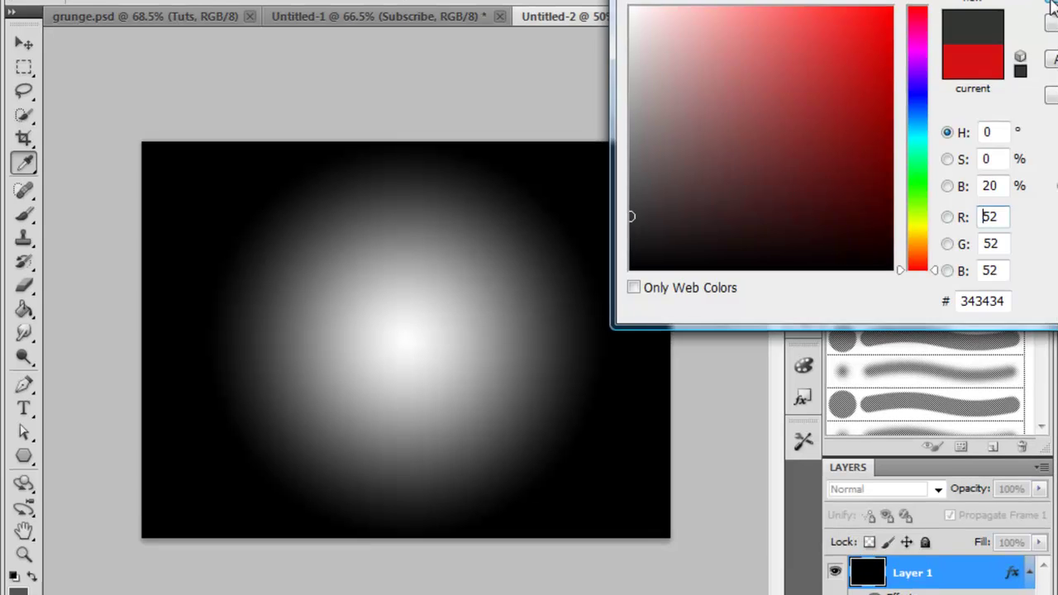
{"action": "left_click", "coordinate": [983, 13]}
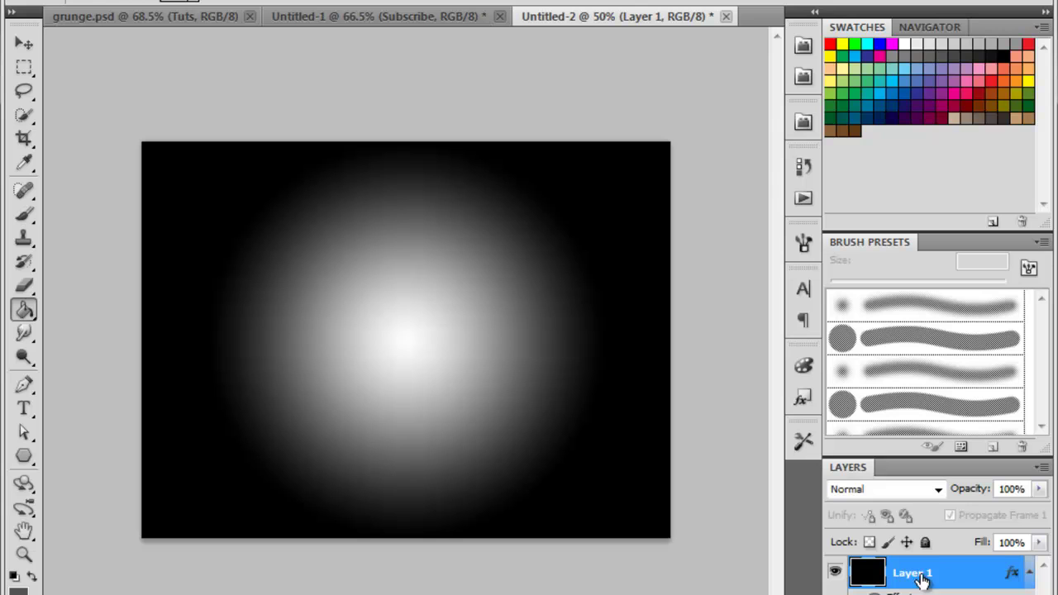
Switch Layer 1's Gradient Overlay to the Foreground to Background grey preset
{"action": "right_click", "coordinate": [965, 581]}
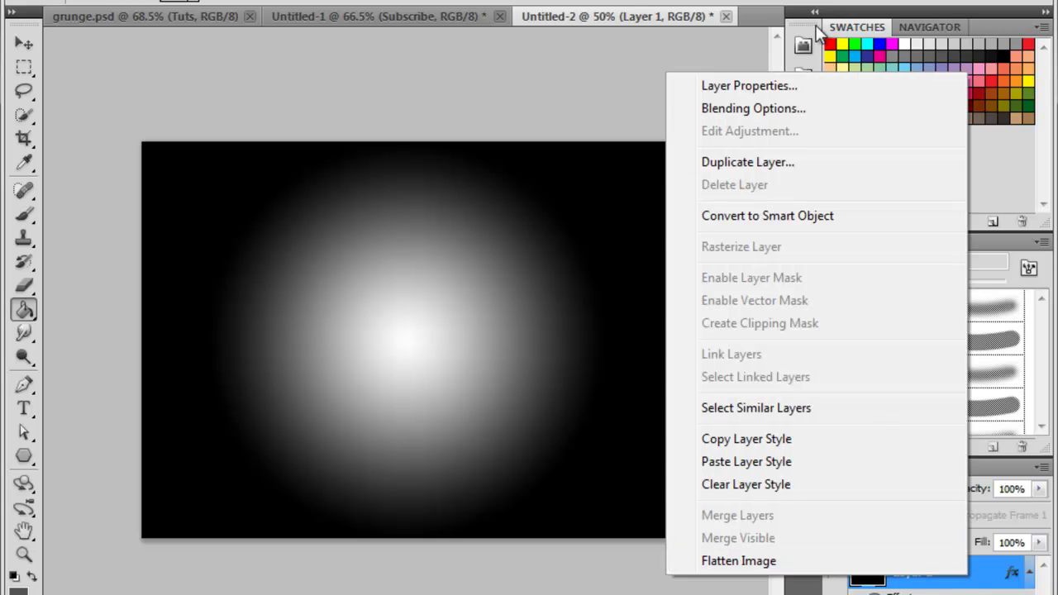
{"action": "left_click", "coordinate": [771, 107]}
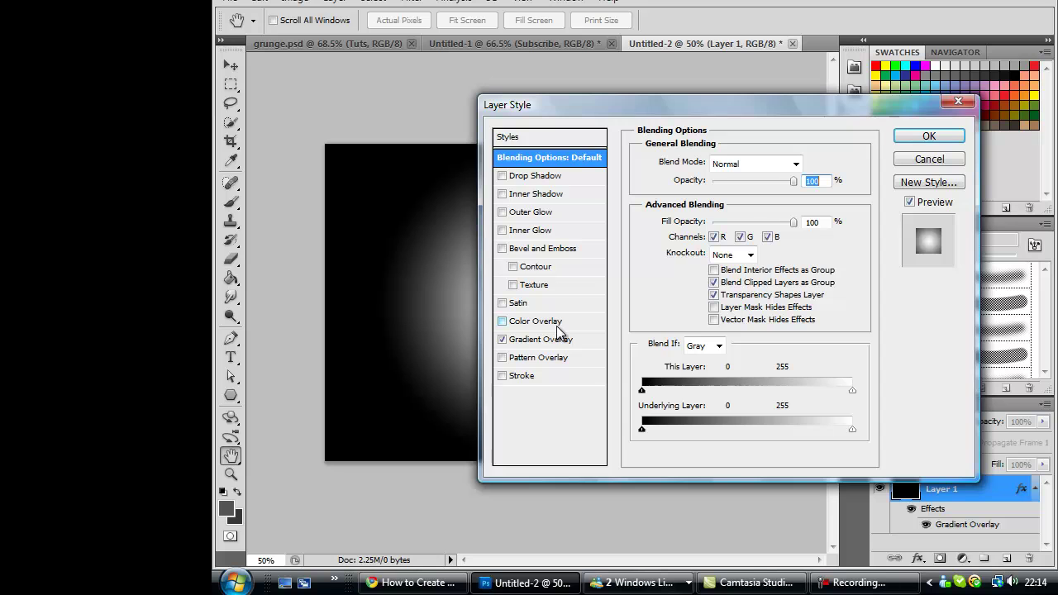
{"action": "left_click", "coordinate": [556, 342]}
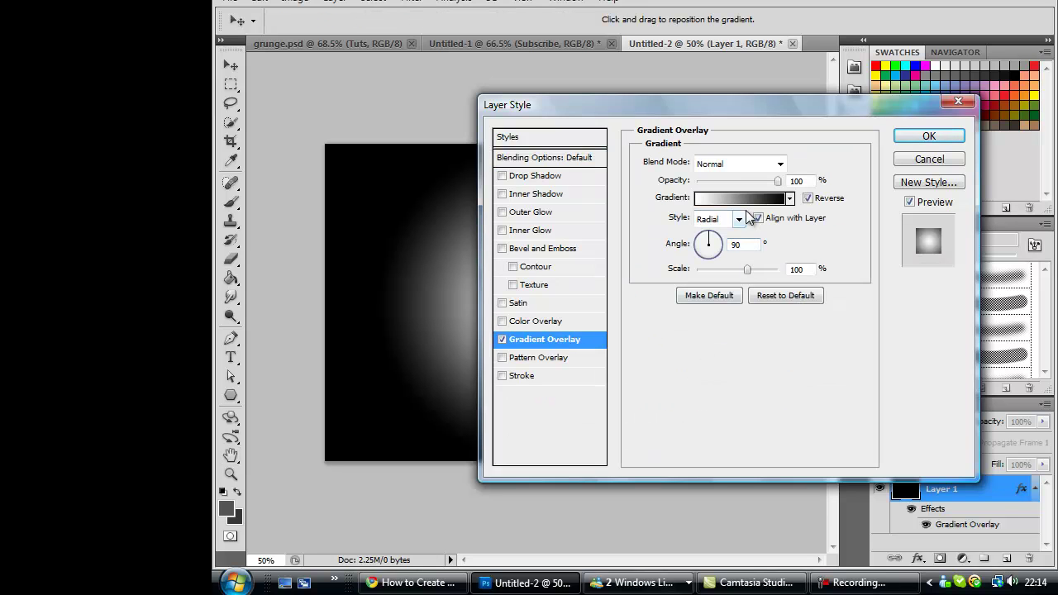
{"action": "left_click", "coordinate": [789, 199]}
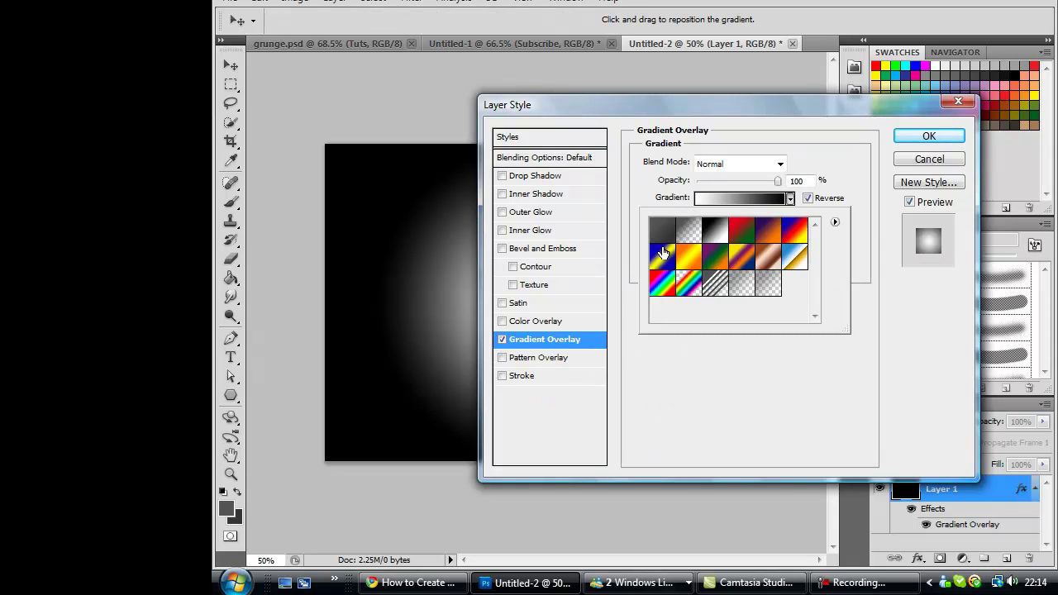
{"action": "left_click", "coordinate": [661, 240]}
{"action": "left_click", "coordinate": [669, 429]}
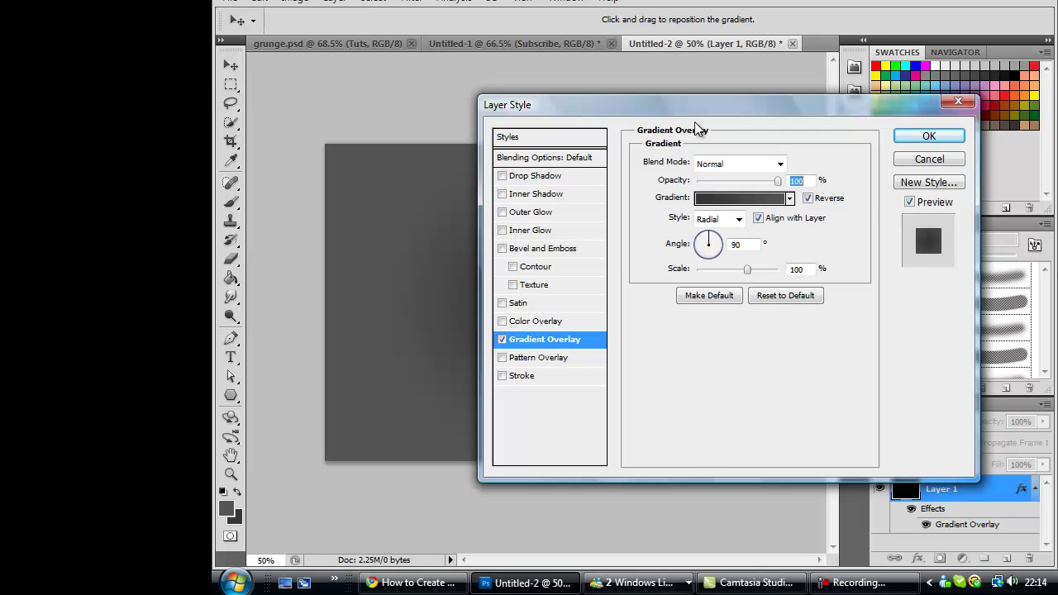
Toggle Reverse, check the lighter-centred radial glow on the canvas, and apply the overlay
{"action": "left_click_drag", "start_coordinate": [697, 116], "coordinate": [636, 134]}
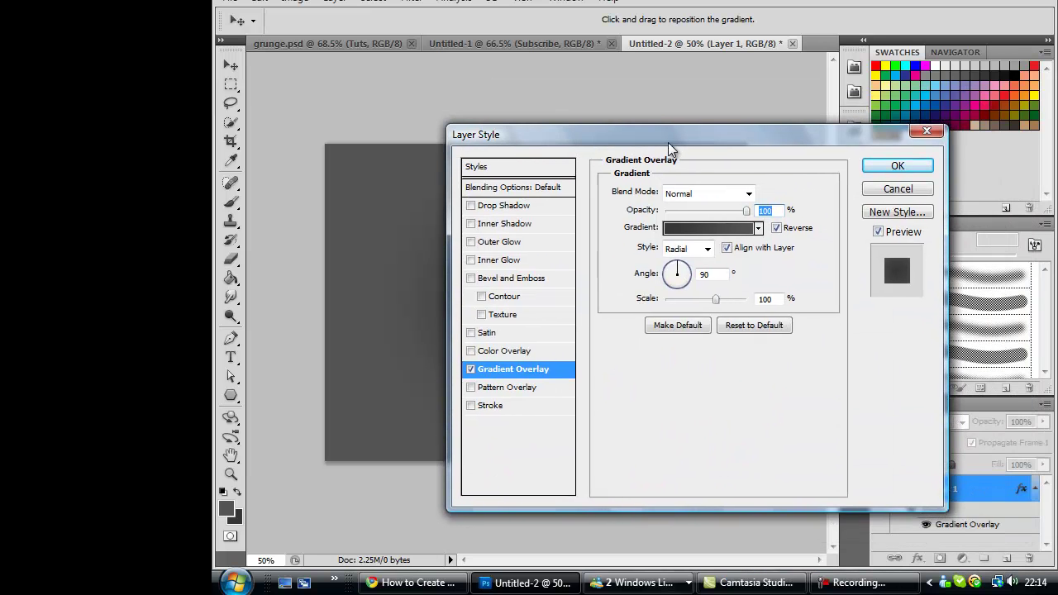
{"action": "left_click", "coordinate": [776, 227]}
{"action": "left_click_drag", "start_coordinate": [782, 149], "coordinate": [948, 514]}
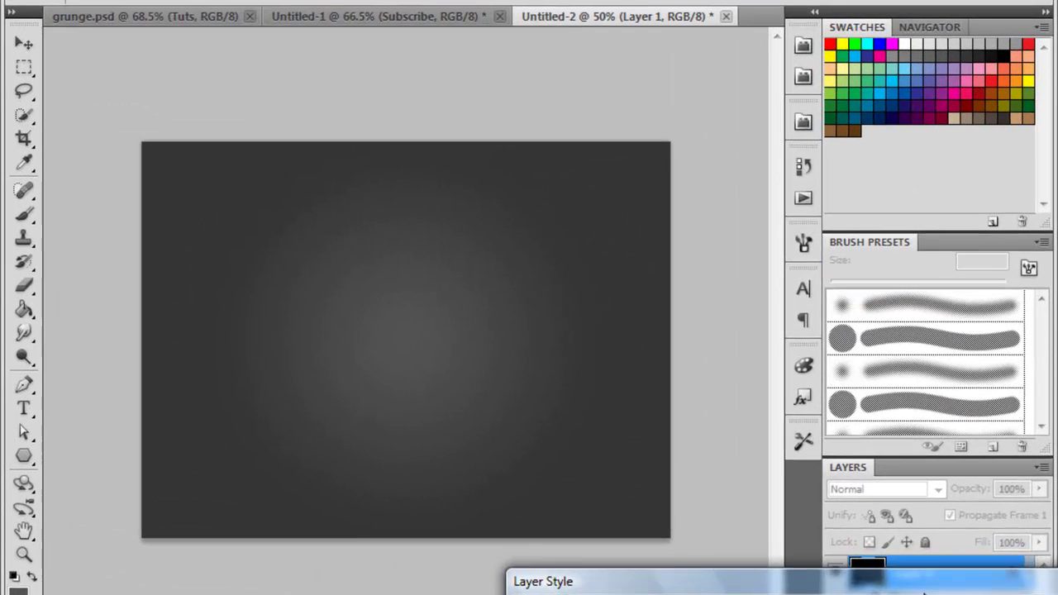
{"action": "left_click_drag", "start_coordinate": [922, 592], "coordinate": [927, 570]}
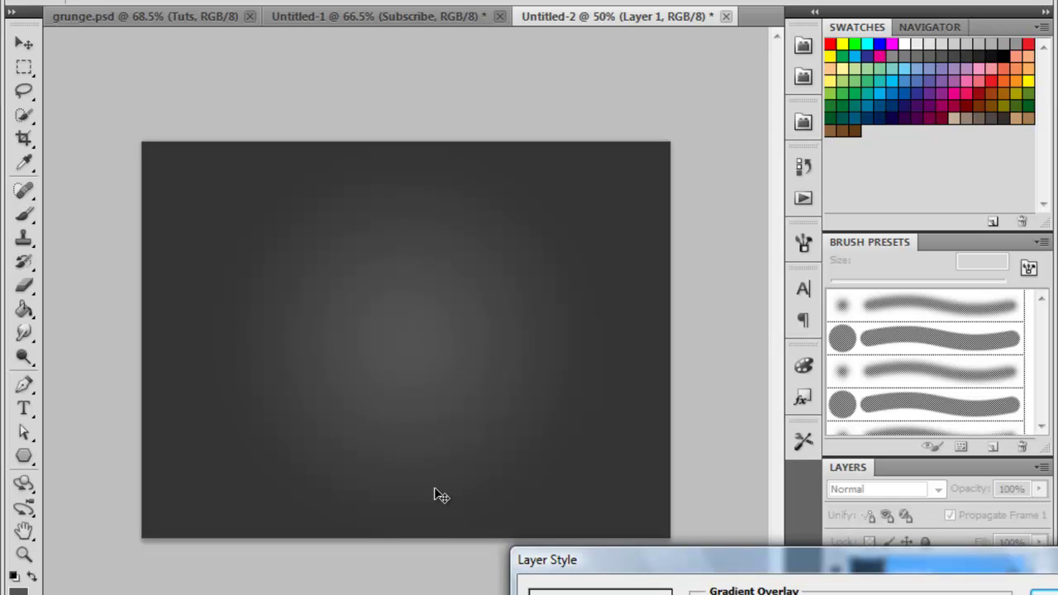
{"action": "left_click_drag", "start_coordinate": [822, 571], "coordinate": [477, 138]}
{"action": "left_click", "coordinate": [740, 160]}
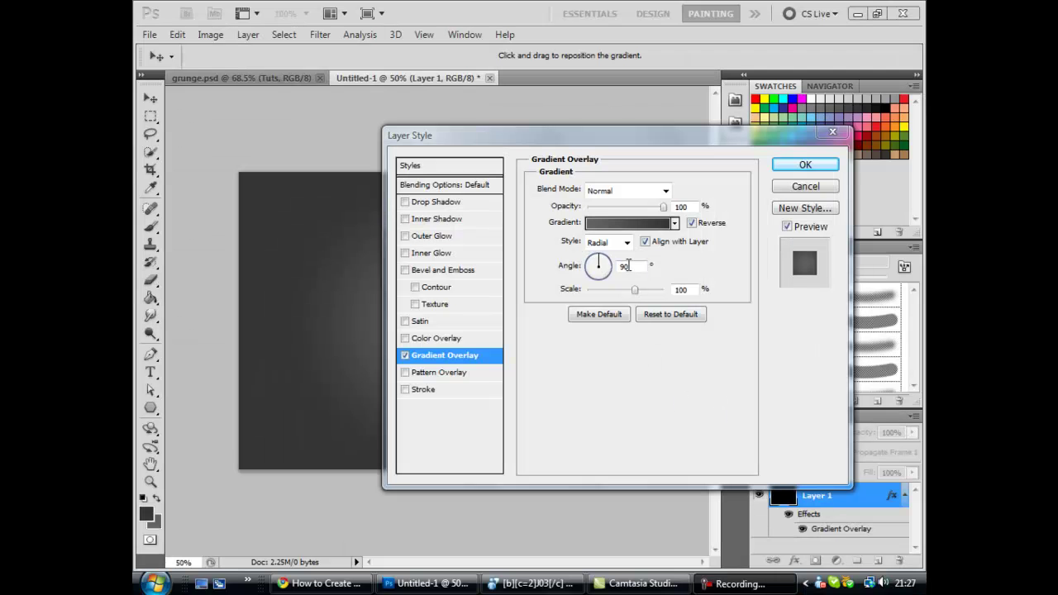
{"action": "left_click", "coordinate": [537, 189]}
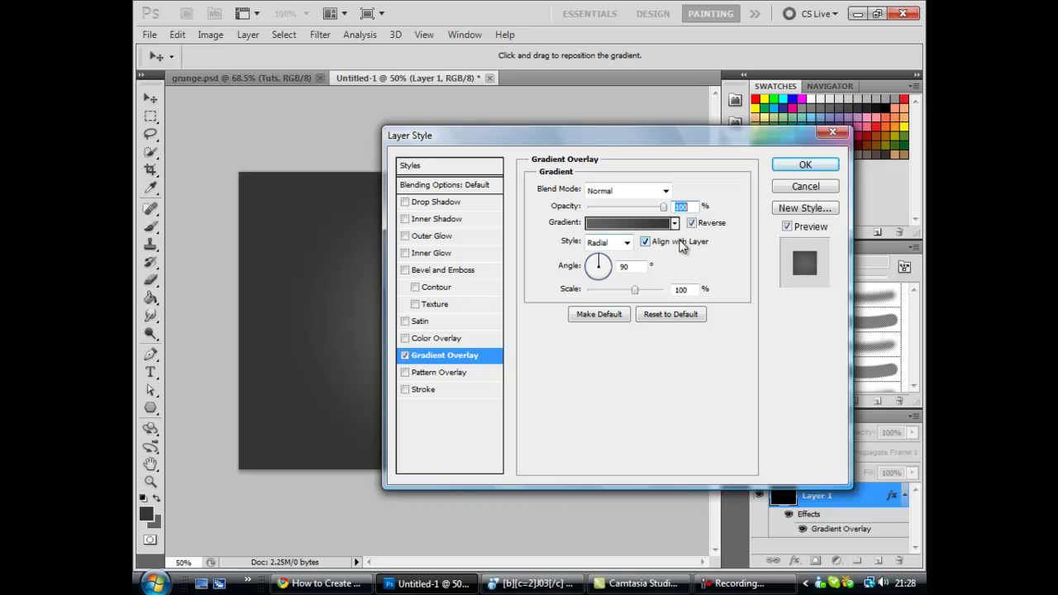
{"action": "left_click", "coordinate": [813, 171]}
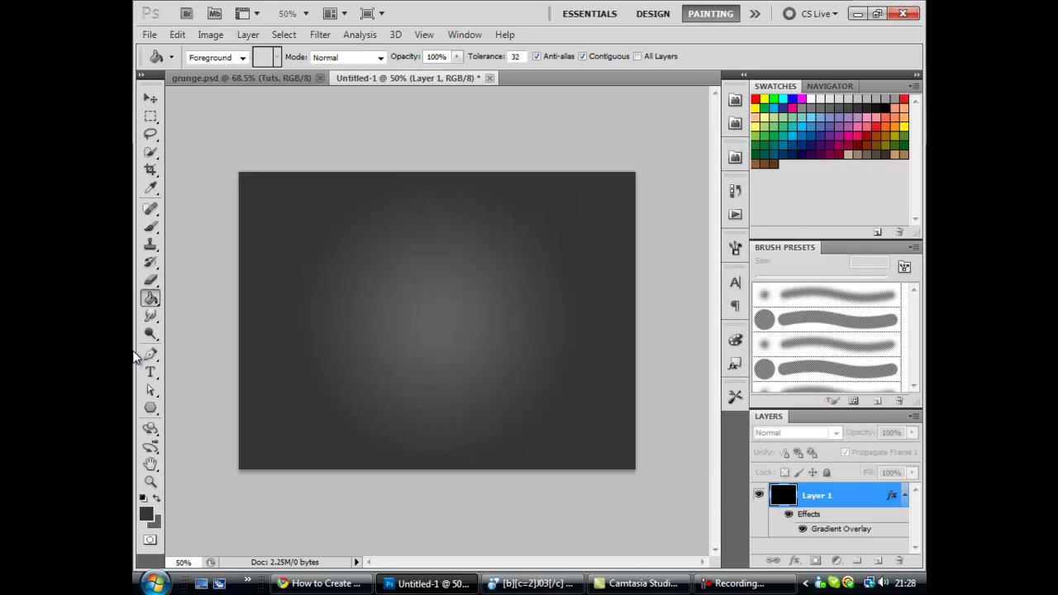
Colour the Jack text pure black (#000000) and commit it
{"action": "left_click", "coordinate": [151, 375]}
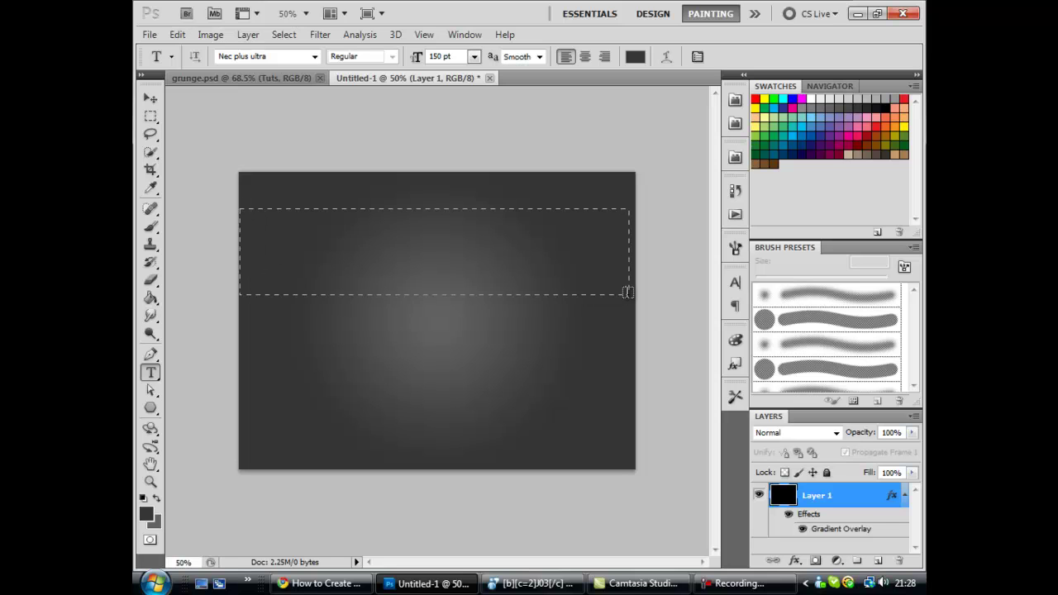
{"action": "key", "text": "ctrl+d"}
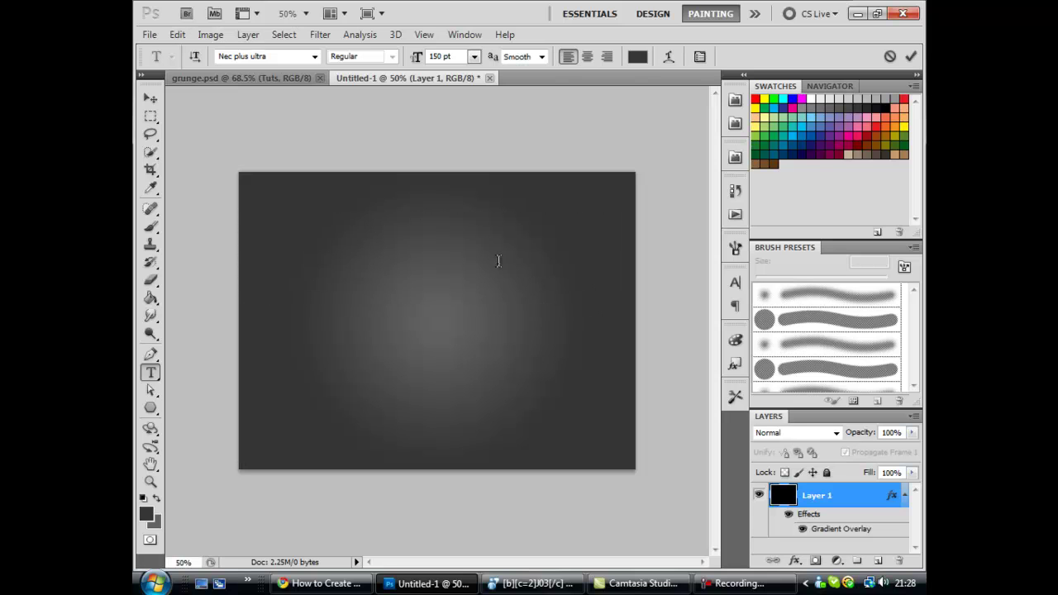
{"action": "left_click", "coordinate": [499, 260]}
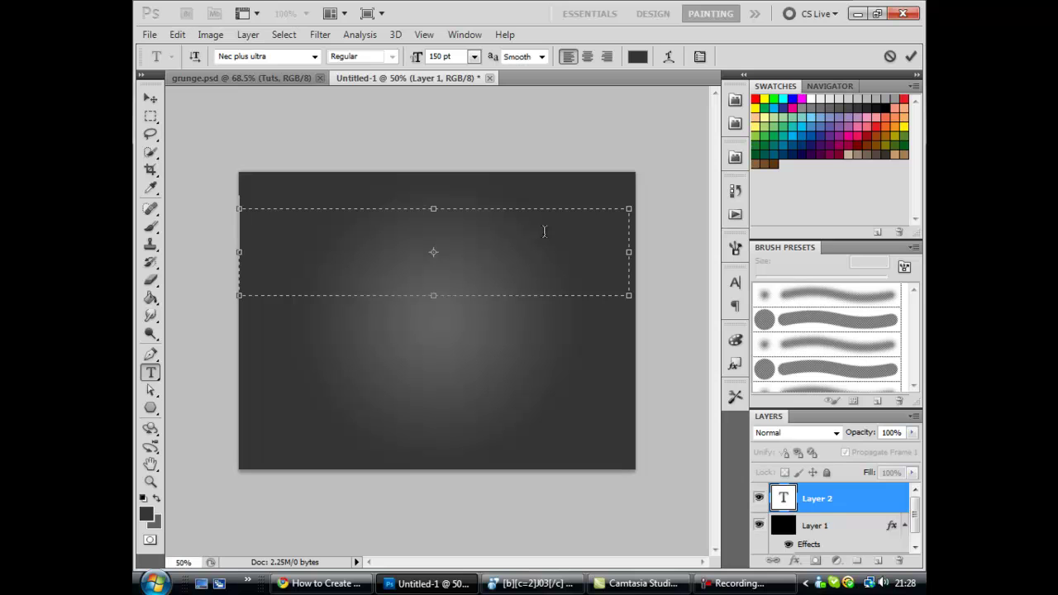
{"action": "type", "text": "ASH"}
{"action": "key", "text": "ctrl+a"}
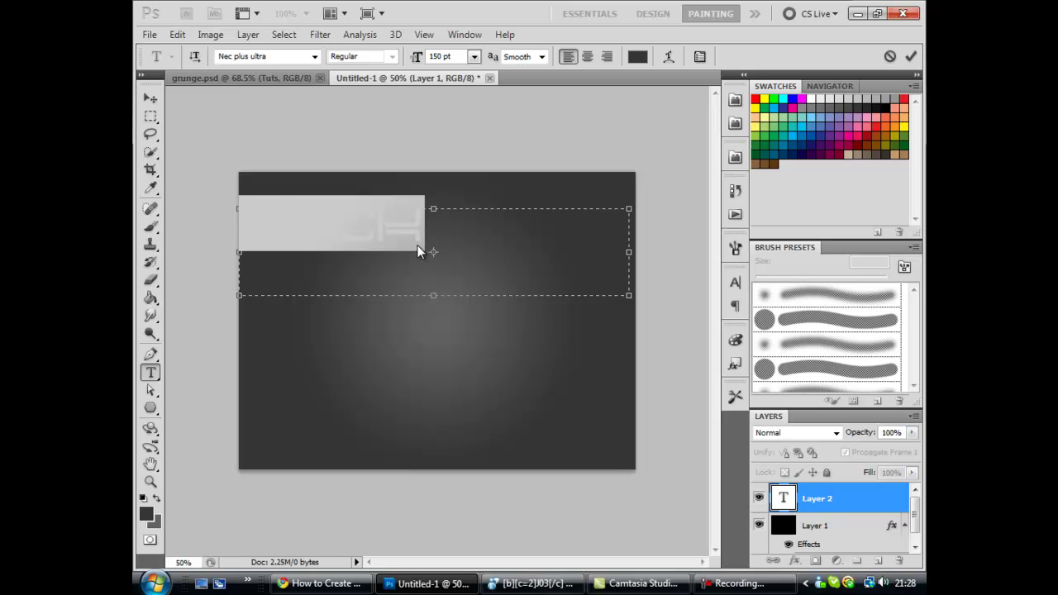
{"action": "key", "text": "ctrl+h"}
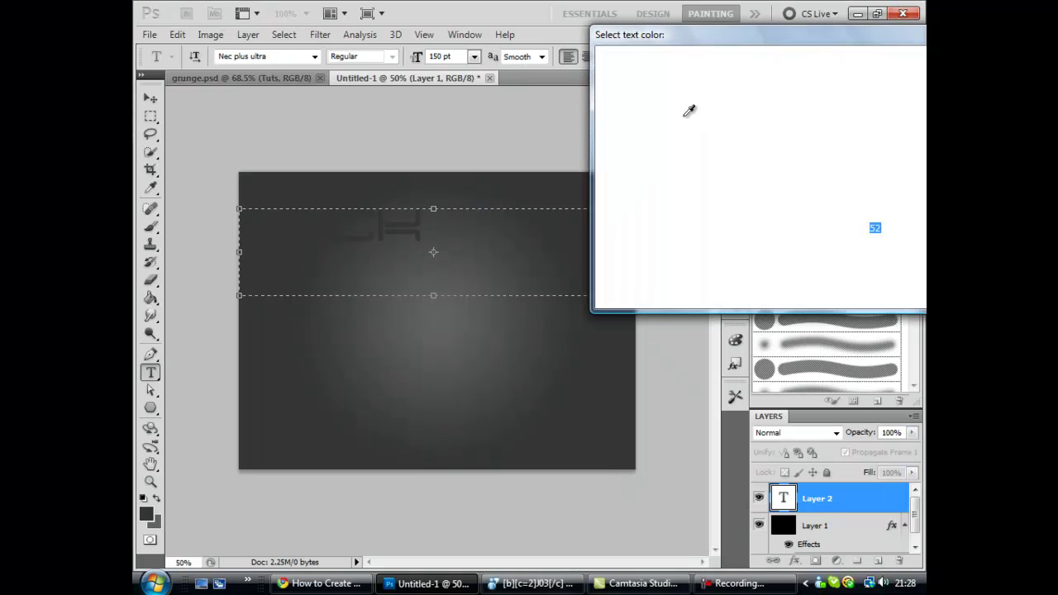
{"action": "left_click_drag", "start_coordinate": [645, 200], "coordinate": [628, 281]}
{"action": "left_click_drag", "start_coordinate": [559, 293], "coordinate": [487, 297]}
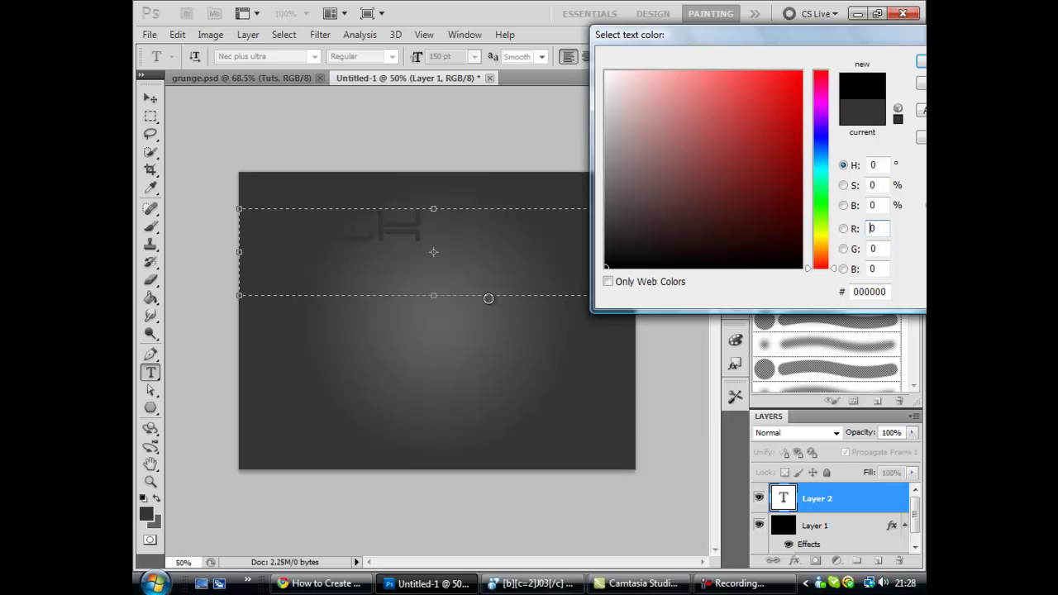
{"action": "left_click", "coordinate": [921, 62]}
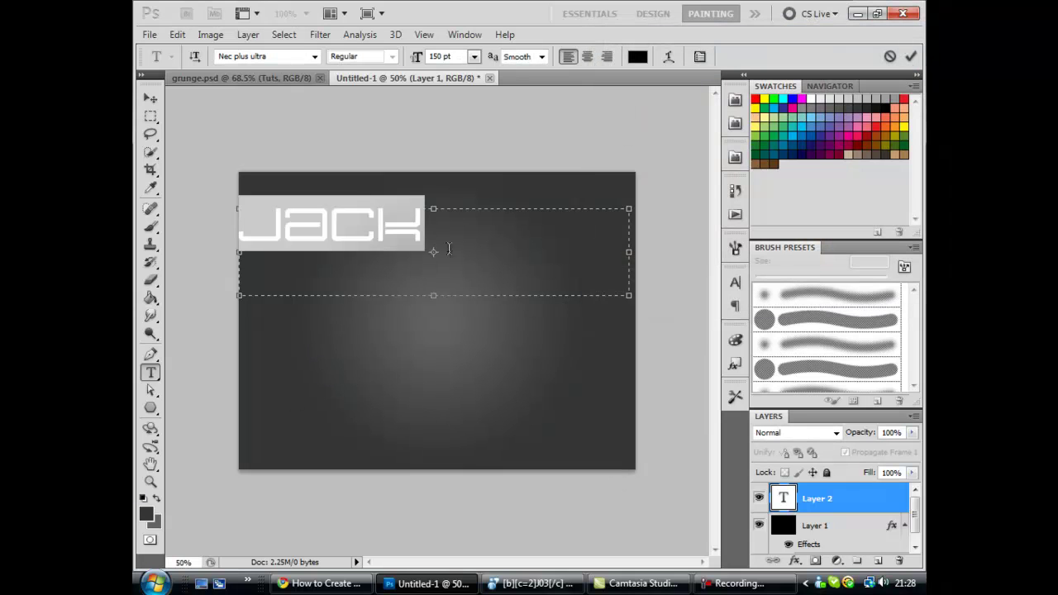
{"action": "left_click", "coordinate": [522, 204]}
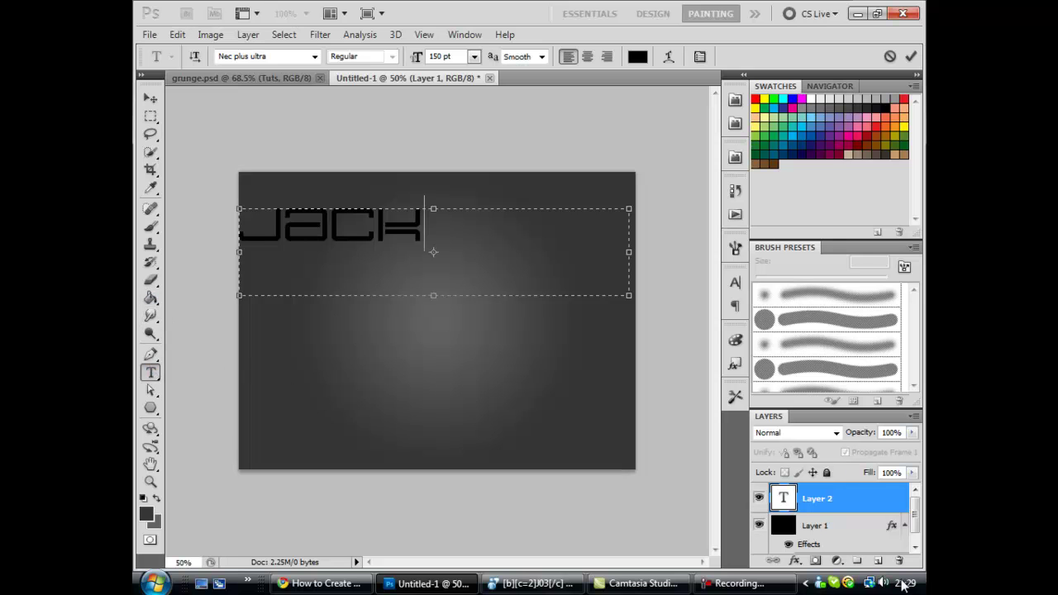
{"action": "left_click", "coordinate": [876, 562]}
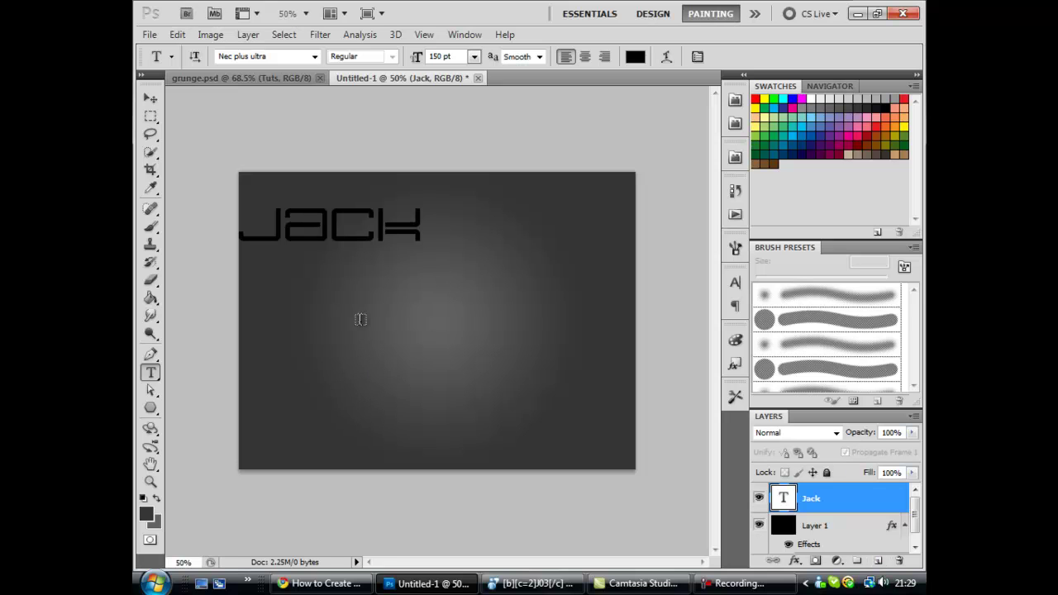
Add a 'subscribe' text line below Jack, nudge it down, and commit it
{"action": "left_click_drag", "start_coordinate": [319, 294], "coordinate": [498, 399]}
{"action": "left_click_drag", "start_coordinate": [570, 399], "coordinate": [628, 377]}
{"action": "type", "text": "subns"}
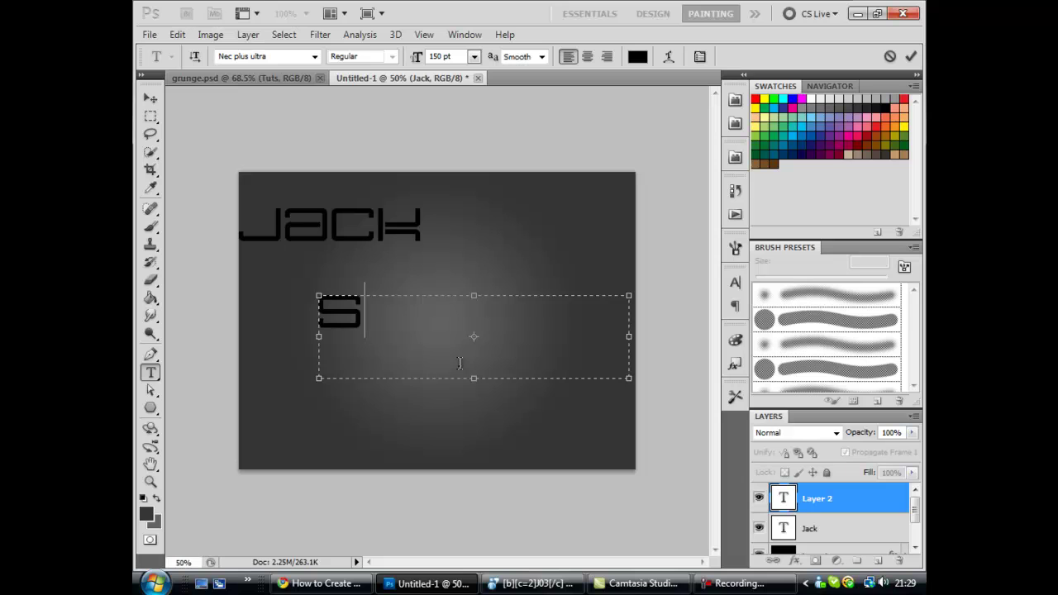
{"action": "key", "text": "BackSpace"}
{"action": "key", "text": "BackSpace"}
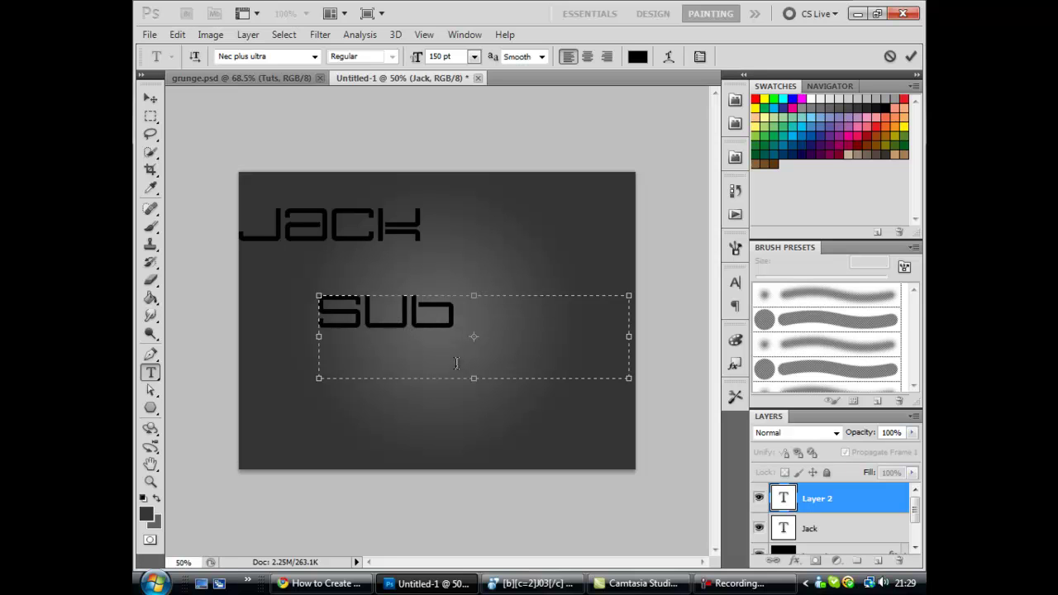
{"action": "type", "text": "s"}
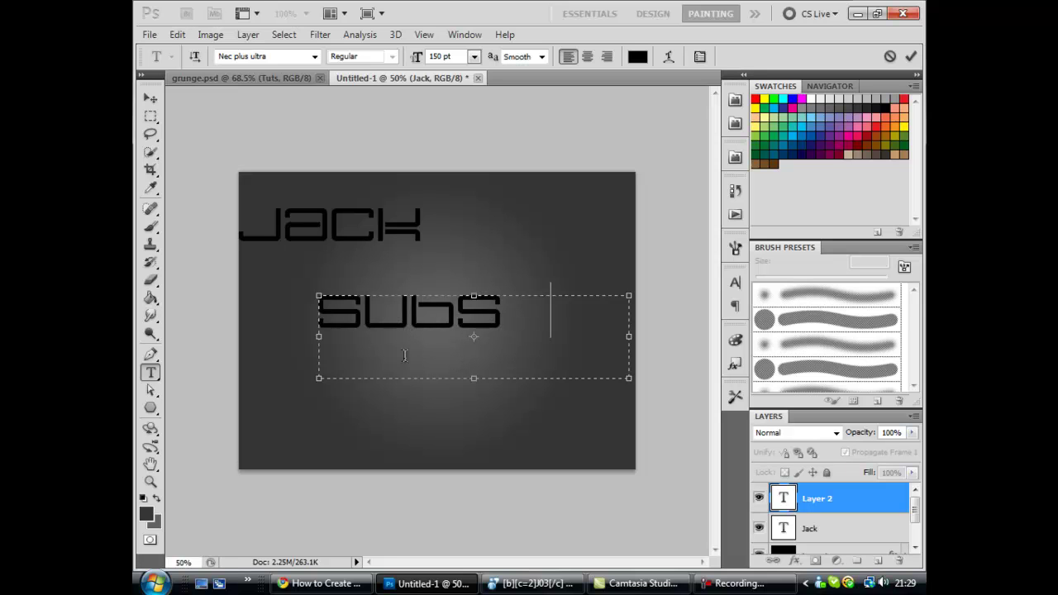
{"action": "key", "text": "BackSpace"}
{"action": "key", "text": "BackSpace"}
{"action": "type", "text": "-"}
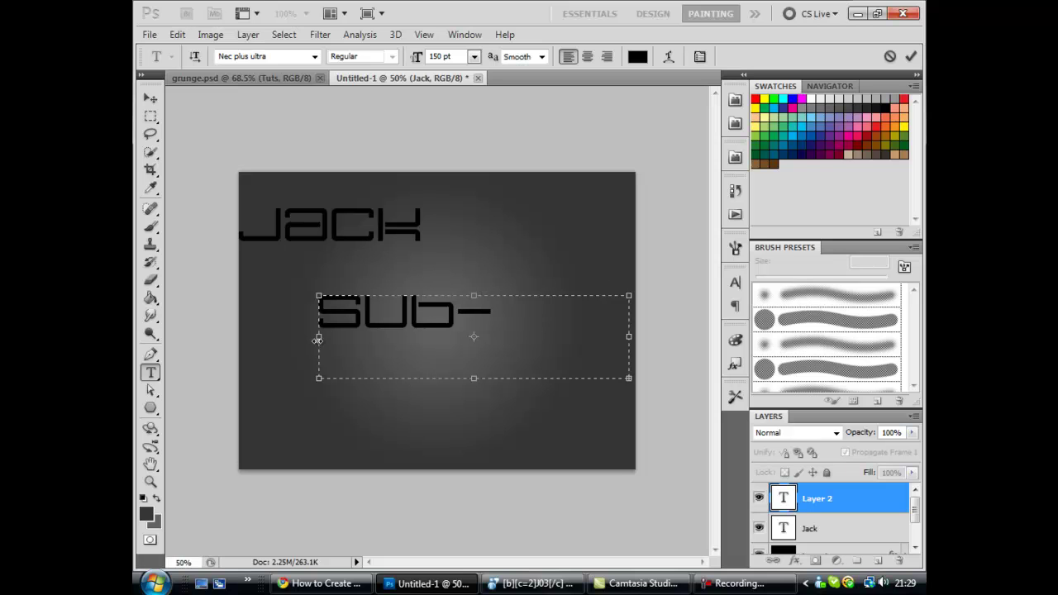
{"action": "left_click_drag", "start_coordinate": [318, 338], "coordinate": [239, 335]}
{"action": "key", "text": "BackSpace"}
{"action": "type", "text": "scribe"}
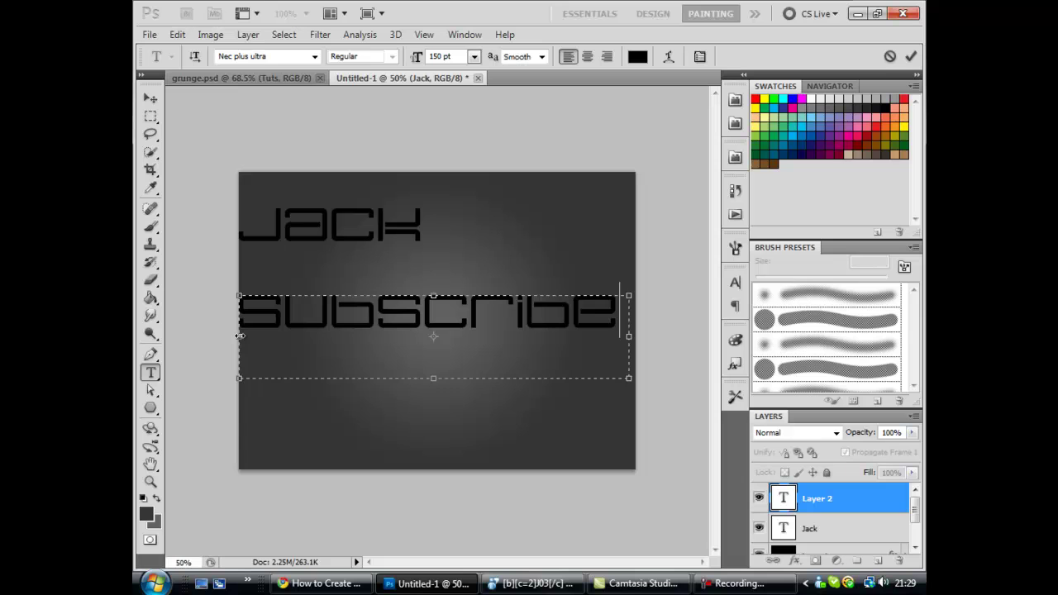
{"action": "left_click_drag", "start_coordinate": [515, 253], "coordinate": [518, 269]}
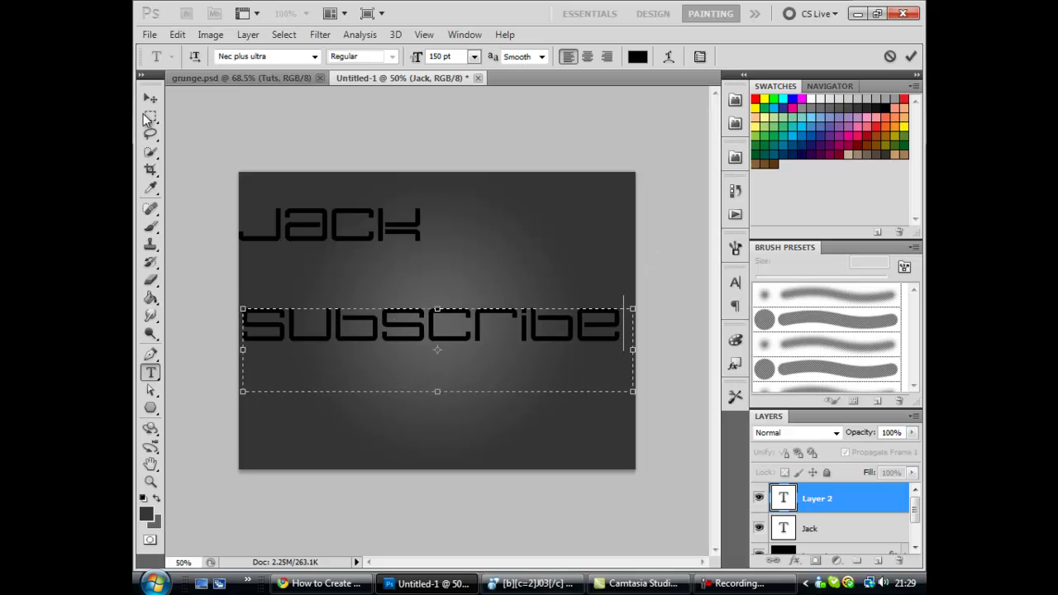
{"action": "left_click", "coordinate": [150, 98]}
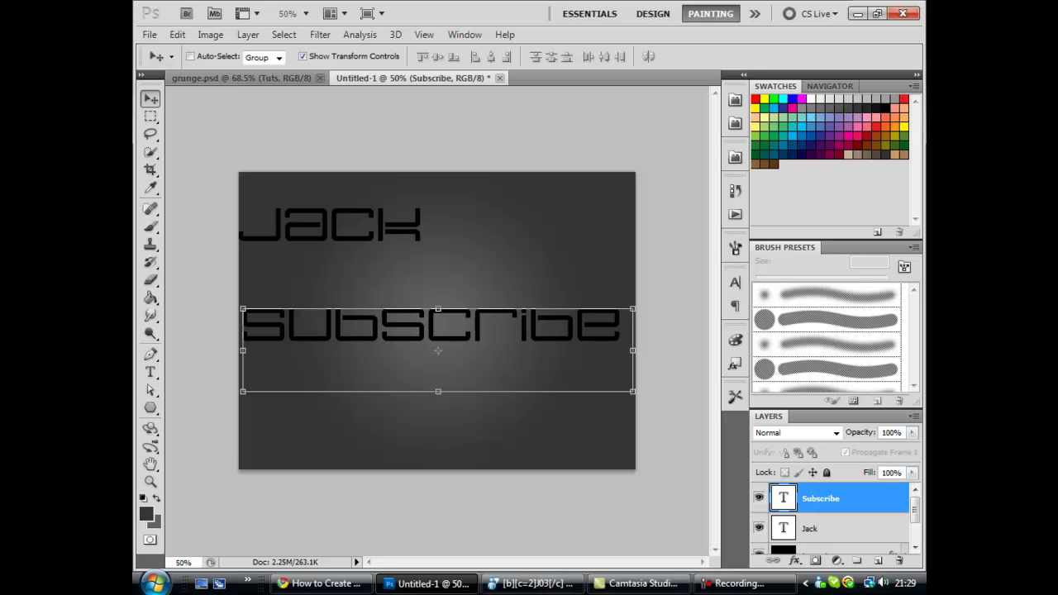
{"action": "left_click", "coordinate": [836, 529]}
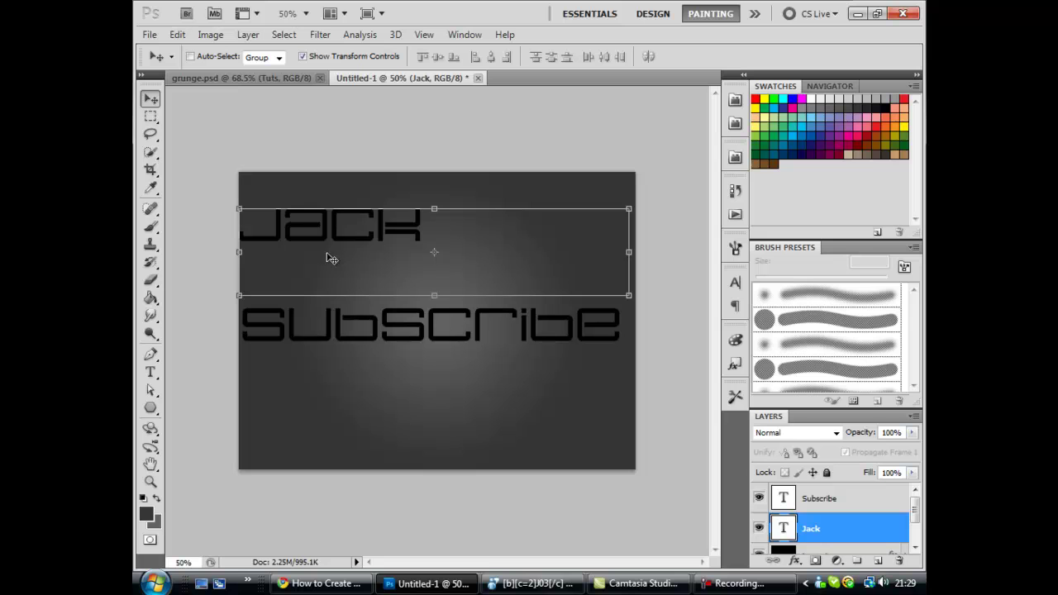
Enable a 33% Multiply Drop Shadow on Jack at 138°, distance 16, spread 15, size 9
{"action": "right_click", "coordinate": [874, 541]}
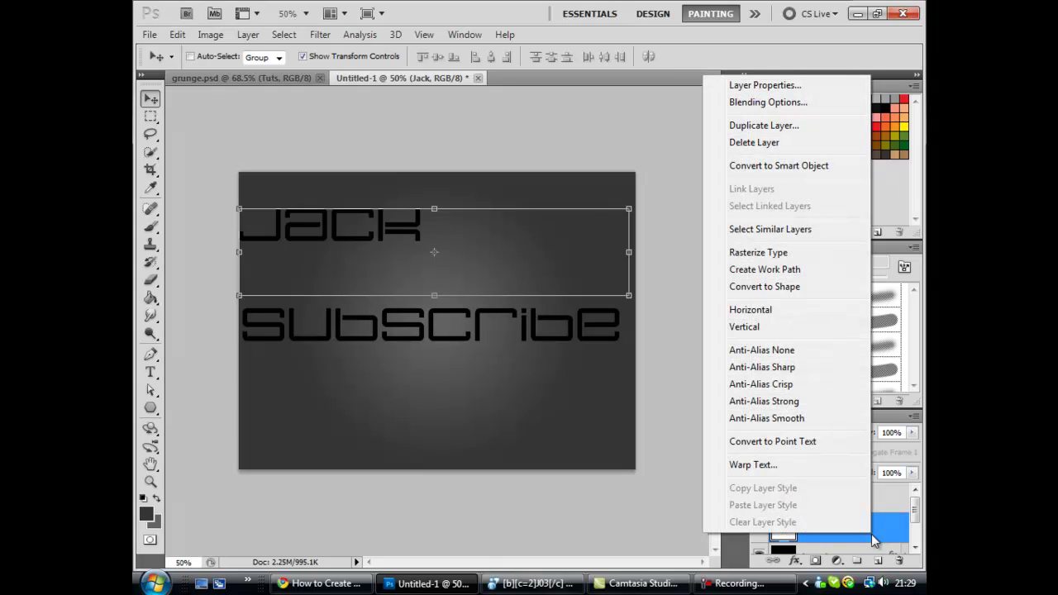
{"action": "left_click", "coordinate": [798, 102]}
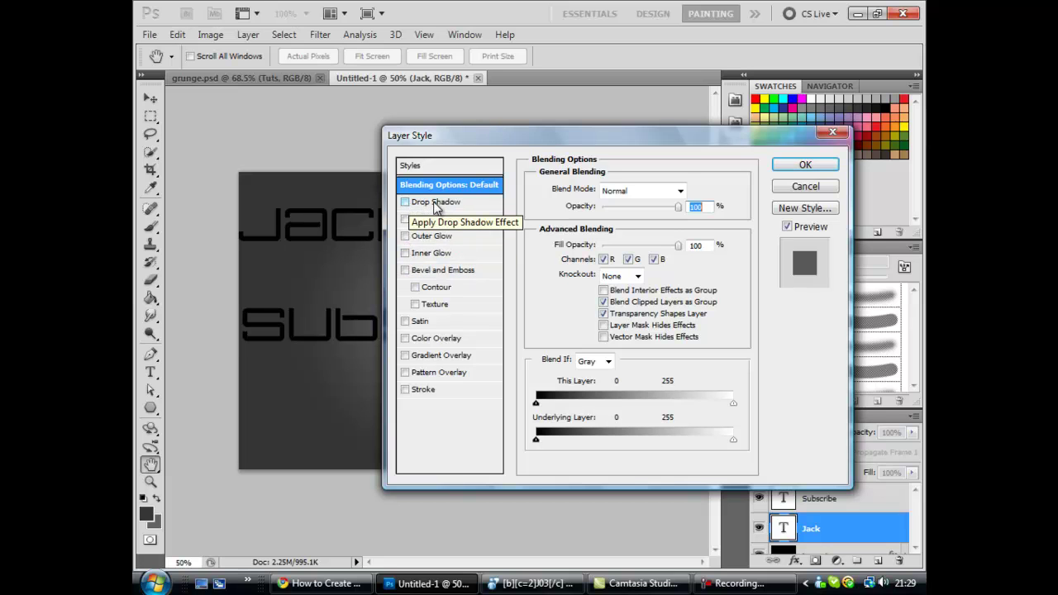
{"action": "left_click", "coordinate": [405, 203]}
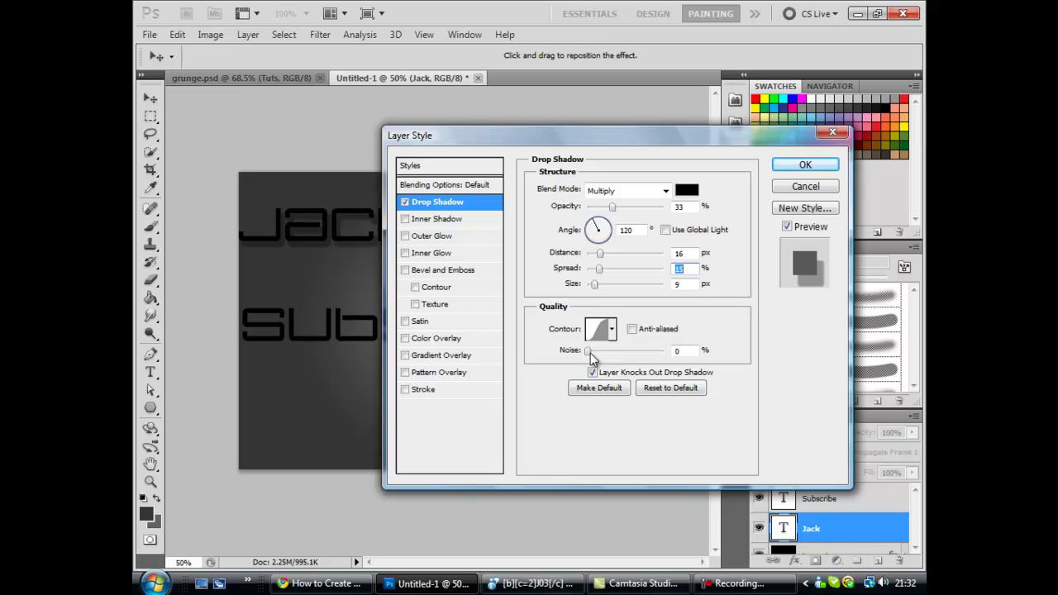
{"action": "mouse_move", "coordinate": [590, 353]}
{"action": "left_mouse_down"}
{"action": "mouse_move", "coordinate": [661, 355]}
{"action": "mouse_move", "coordinate": [587, 353]}
{"action": "left_mouse_up"}
{"action": "left_click", "coordinate": [613, 330]}
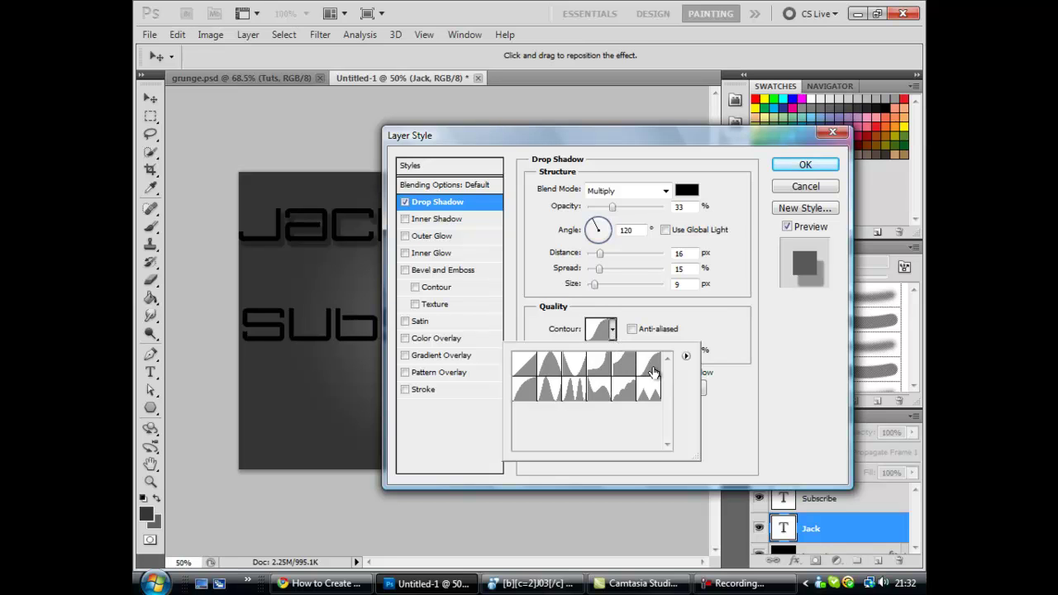
{"action": "left_click", "coordinate": [724, 308]}
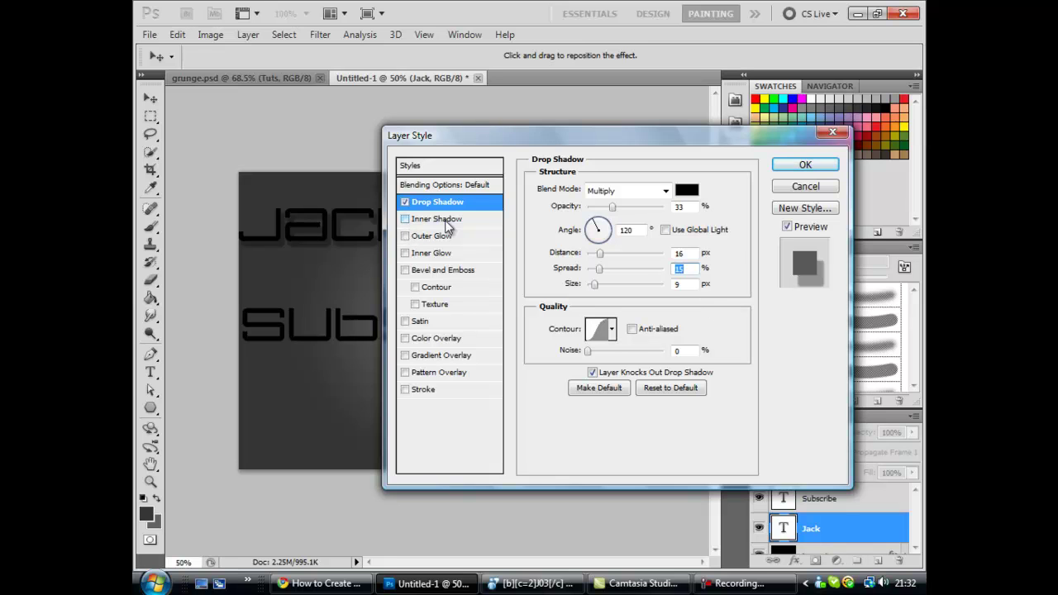
{"action": "key", "text": "F10"}
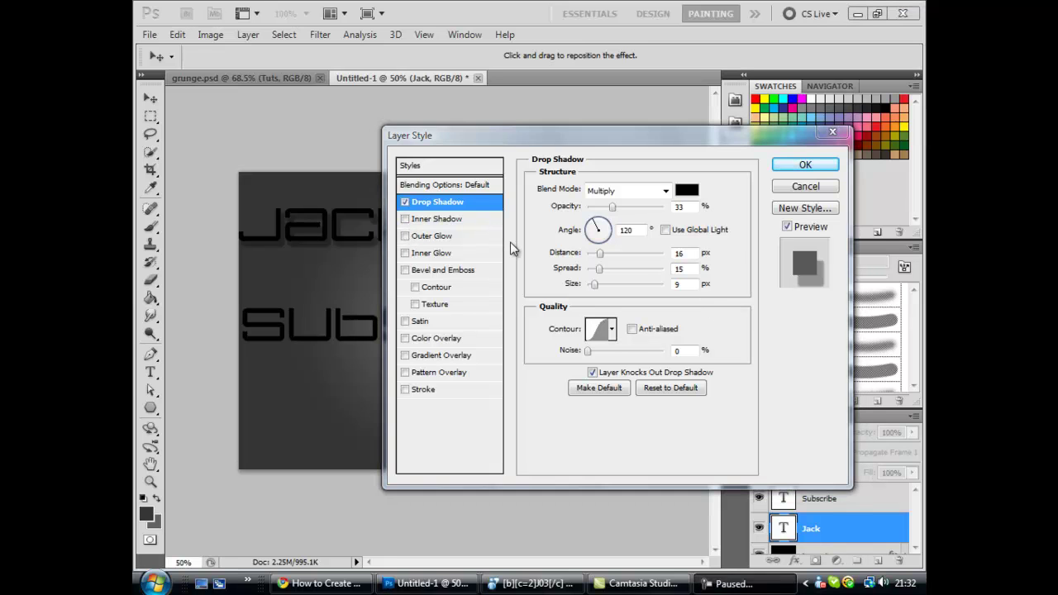
{"action": "double_click", "coordinate": [638, 230]}
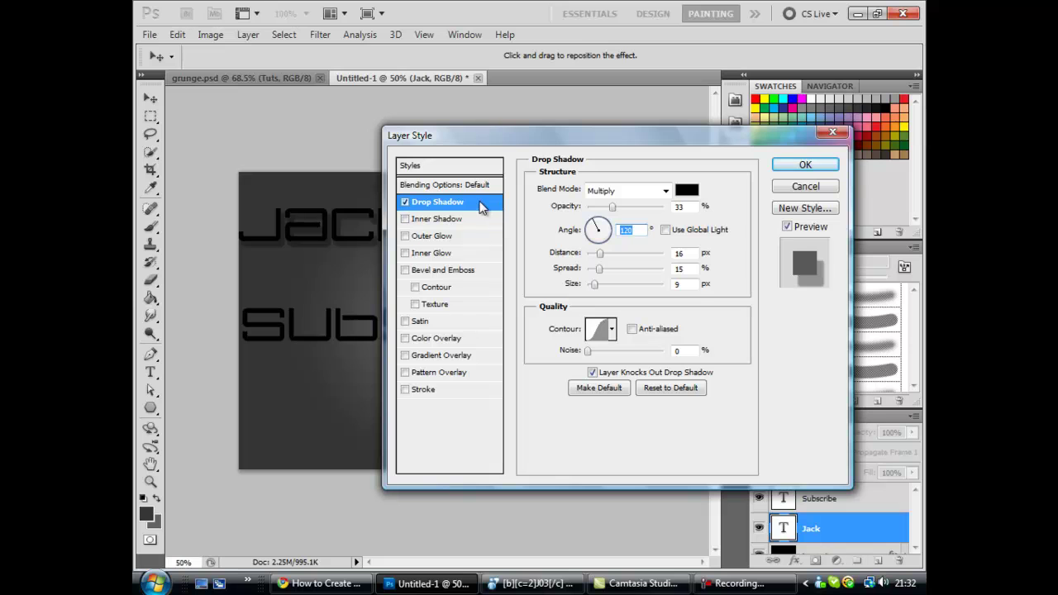
{"action": "type", "text": "138"}
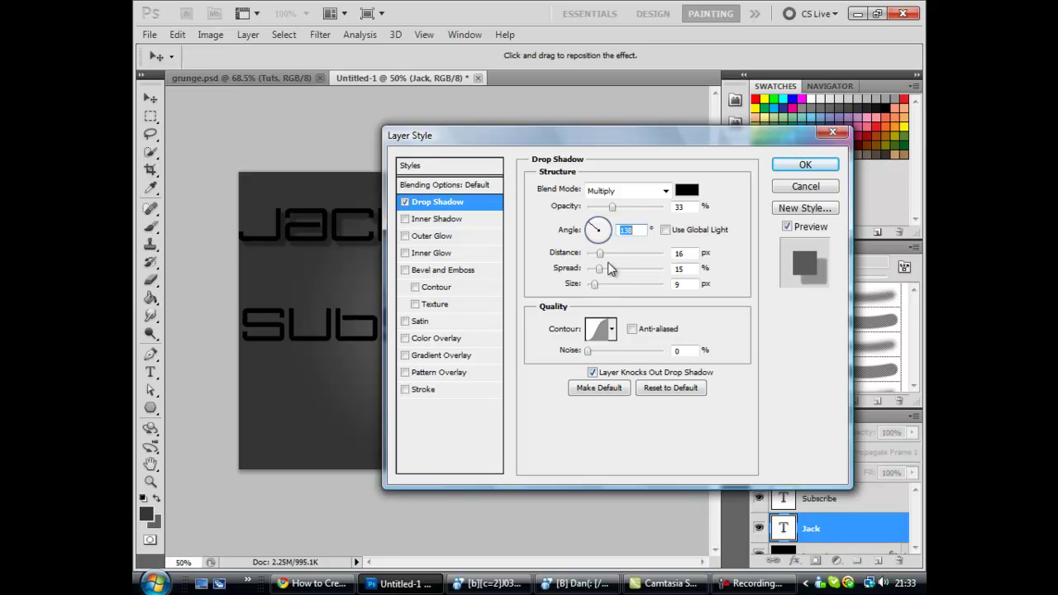
Enable Jack's Inner Shadow at 120° with Use Global Light off, 60% opacity, distance 12, size 9
{"action": "left_click", "coordinate": [409, 220]}
{"action": "left_click", "coordinate": [416, 221]}
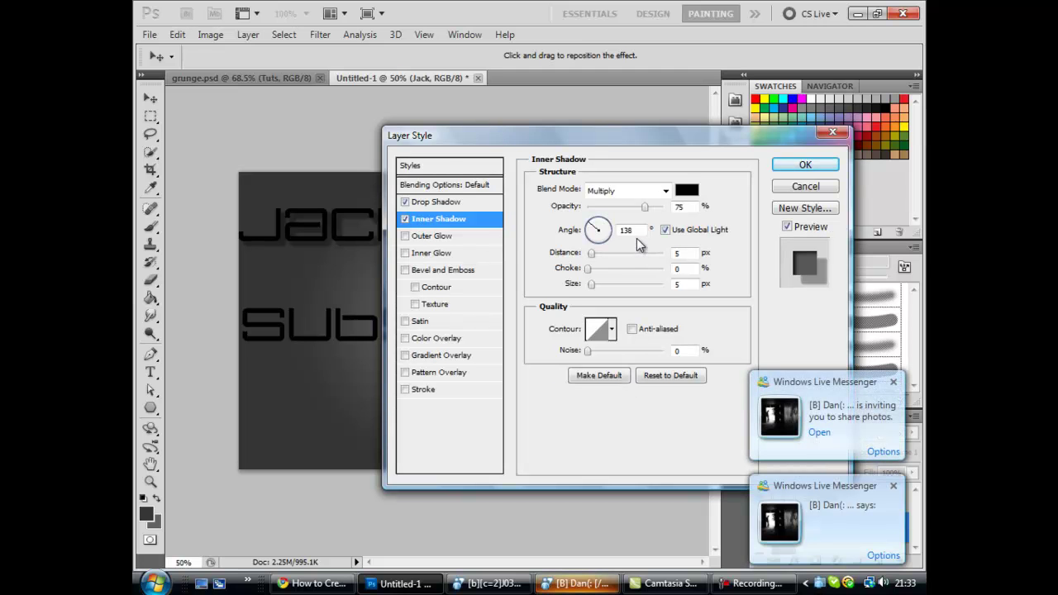
{"action": "double_click", "coordinate": [627, 230]}
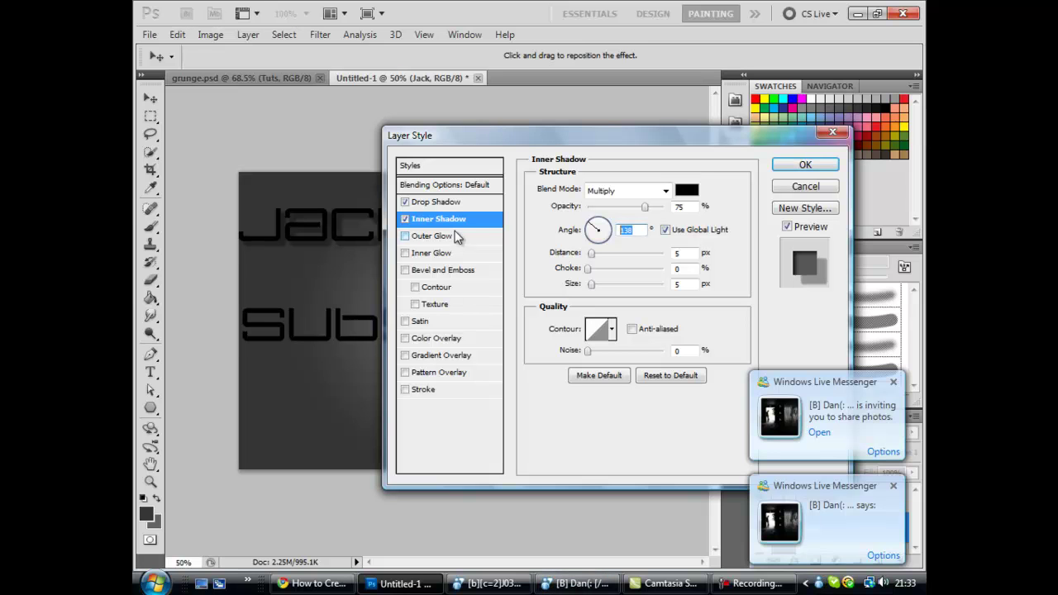
{"action": "left_click", "coordinate": [893, 382]}
{"action": "double_click", "coordinate": [626, 230]}
{"action": "type", "text": "120"}
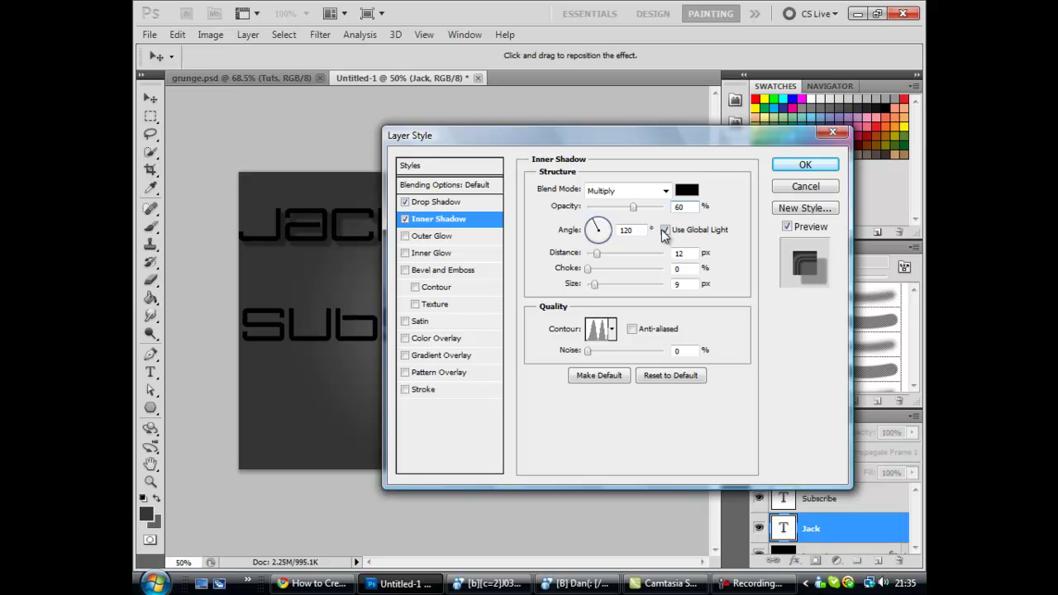
{"action": "left_click", "coordinate": [665, 229]}
{"action": "left_click", "coordinate": [612, 328]}
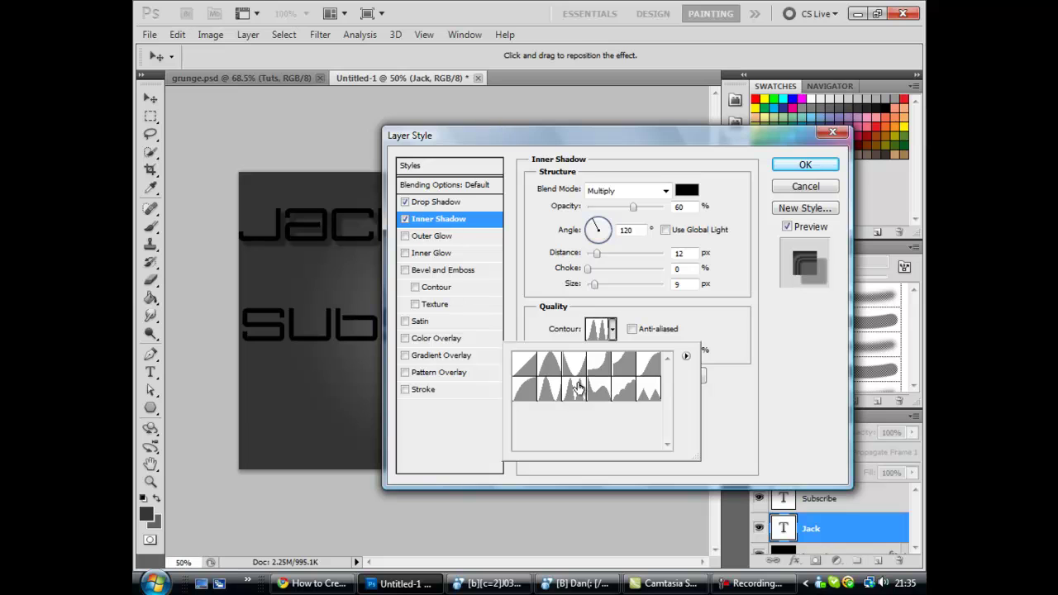
{"action": "left_click", "coordinate": [717, 331]}
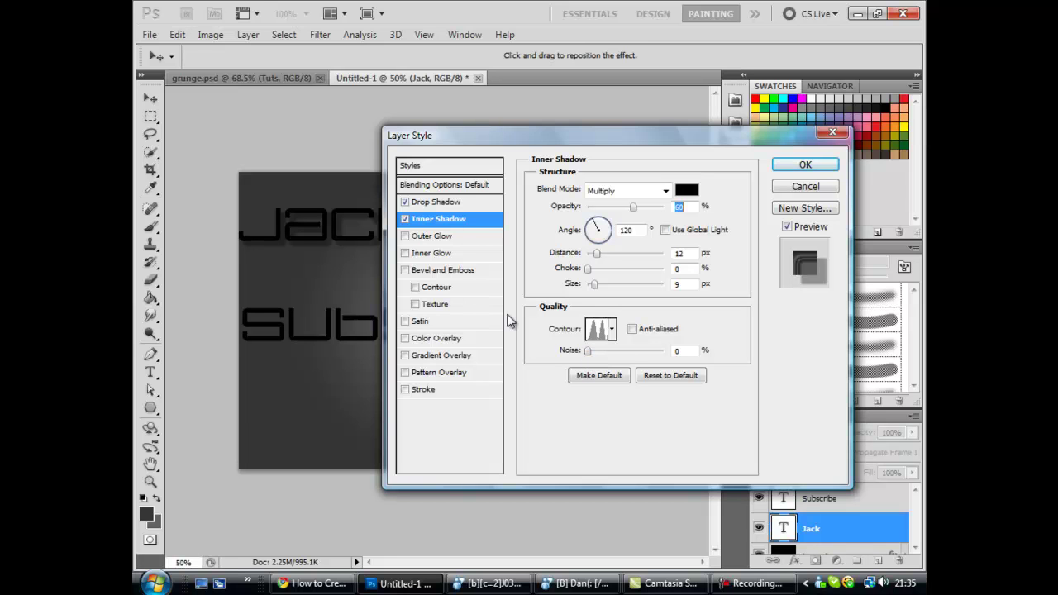
Enable a white Overlay Inner Glow on Jack: 60% opacity, Precise, Edge, choke 15, size 32
{"action": "left_click", "coordinate": [405, 253]}
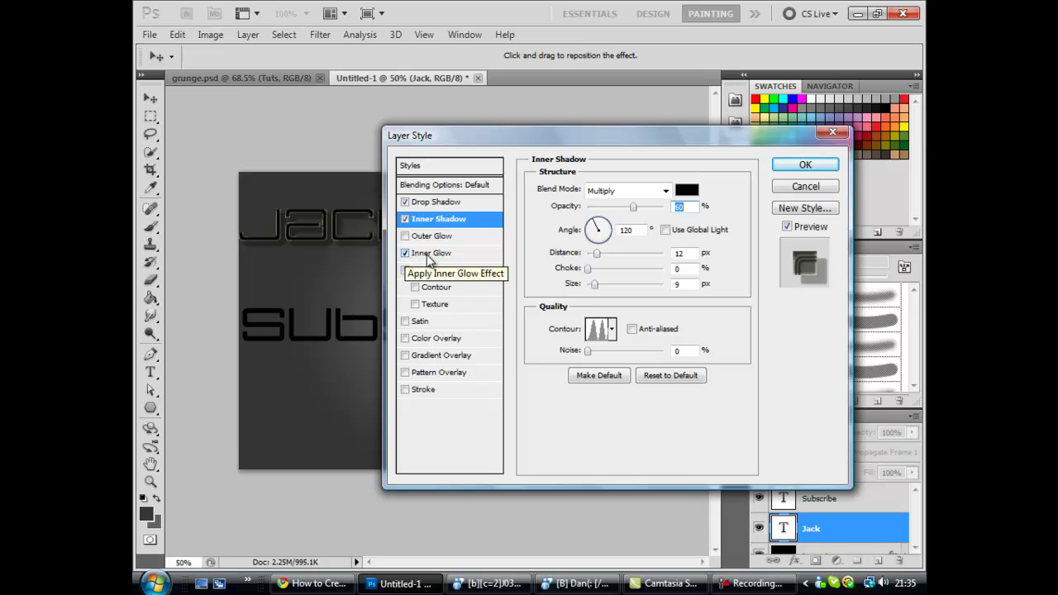
{"action": "left_click", "coordinate": [427, 254]}
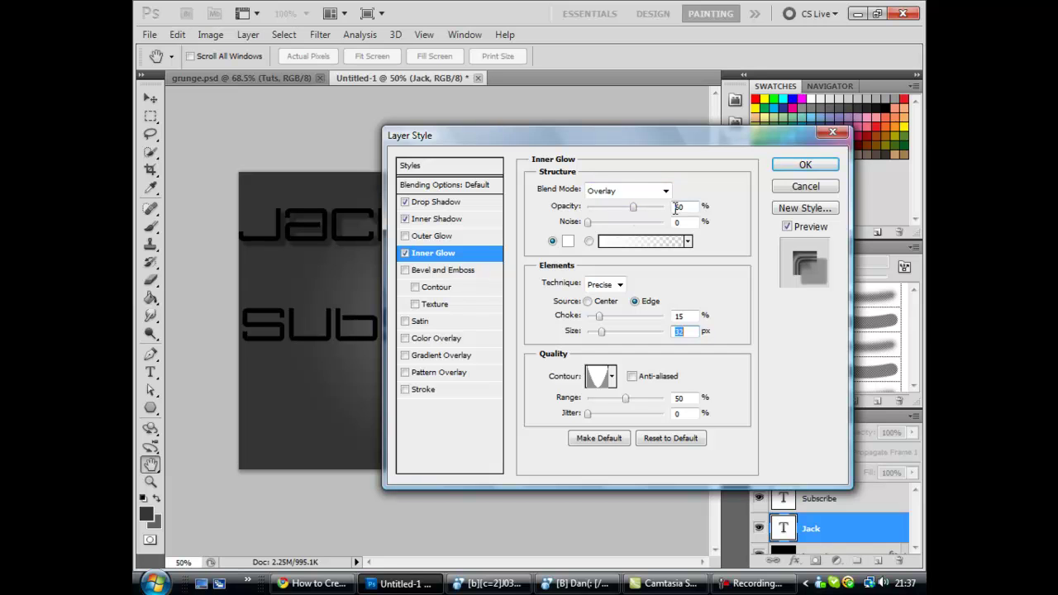
{"action": "left_click", "coordinate": [568, 242]}
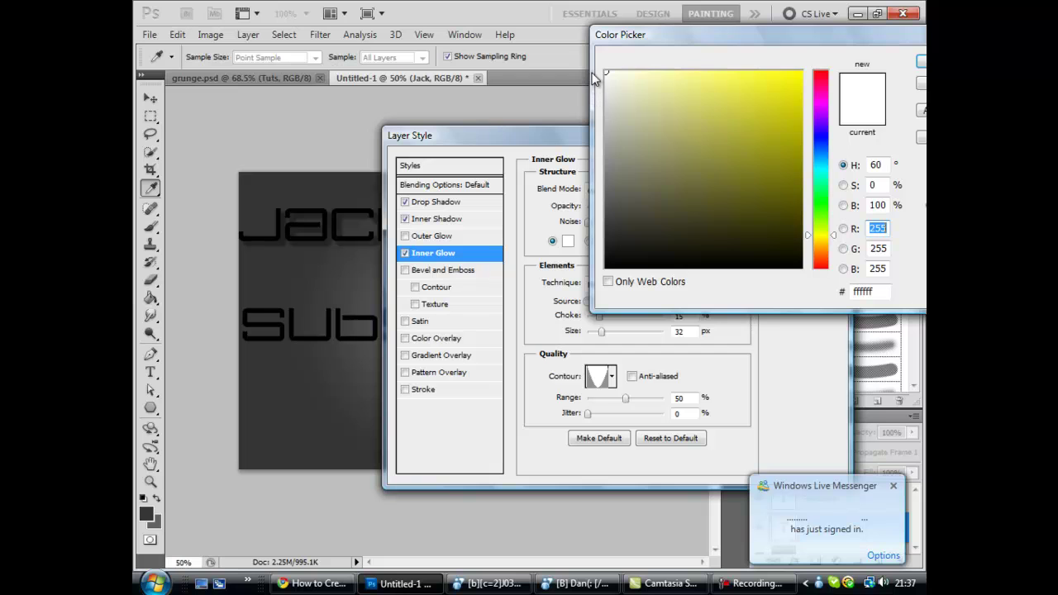
{"action": "left_click", "coordinate": [920, 63]}
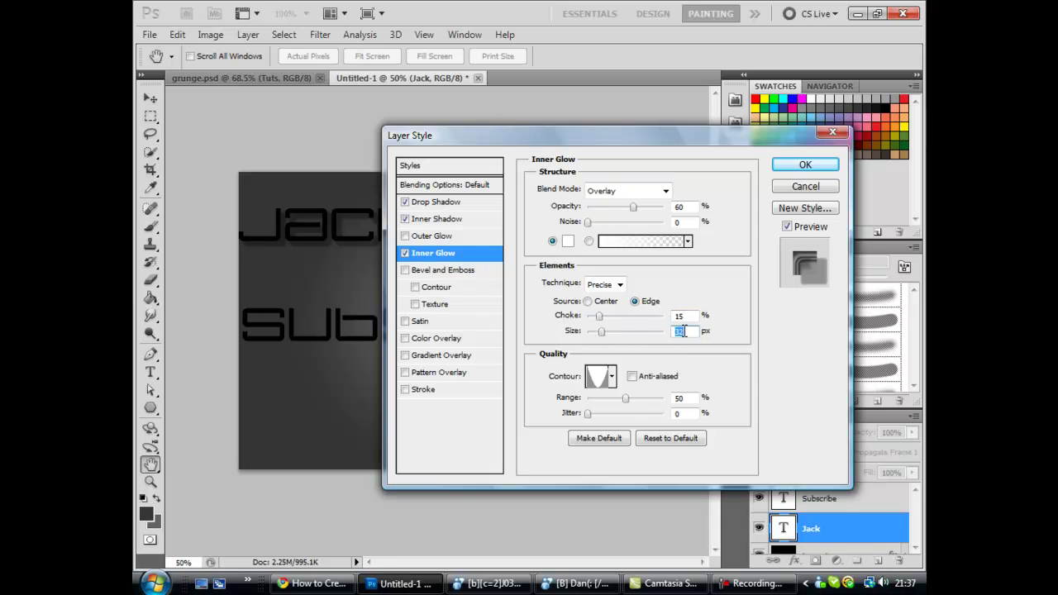
{"action": "left_click", "coordinate": [612, 377]}
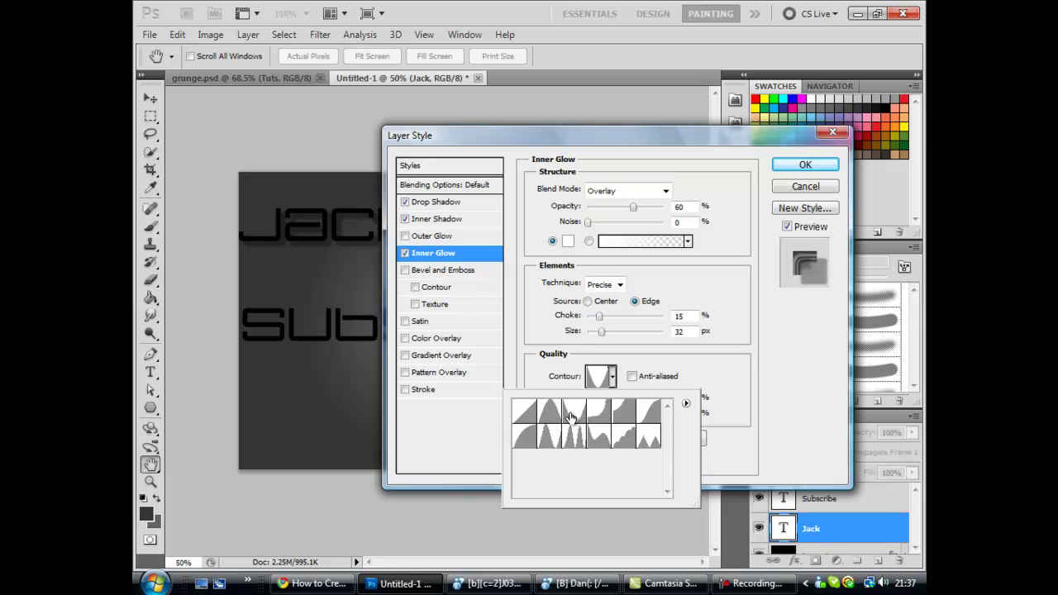
{"action": "left_click", "coordinate": [697, 372]}
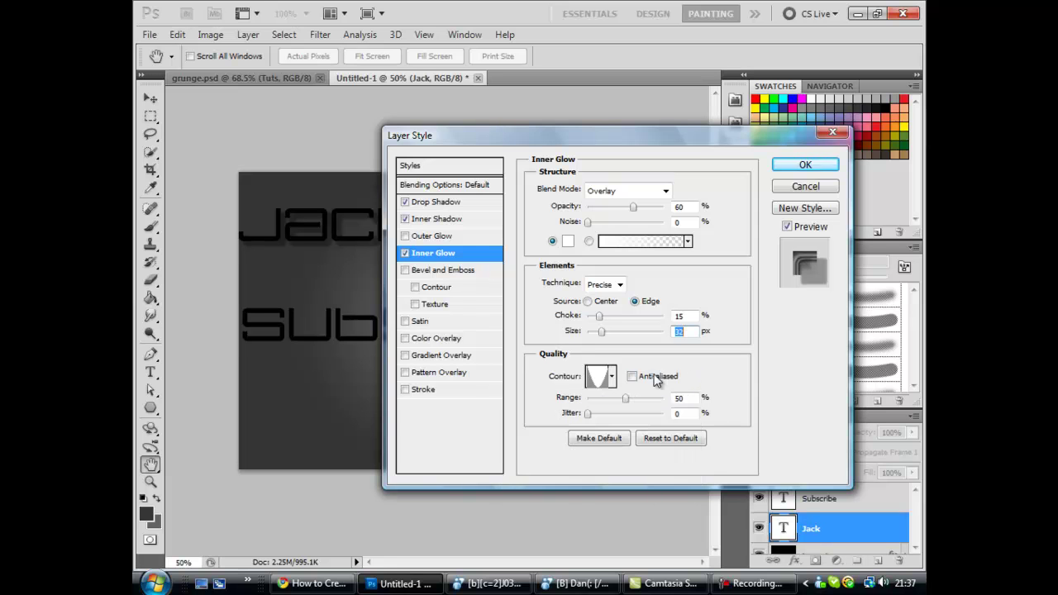
{"action": "left_click", "coordinate": [612, 377]}
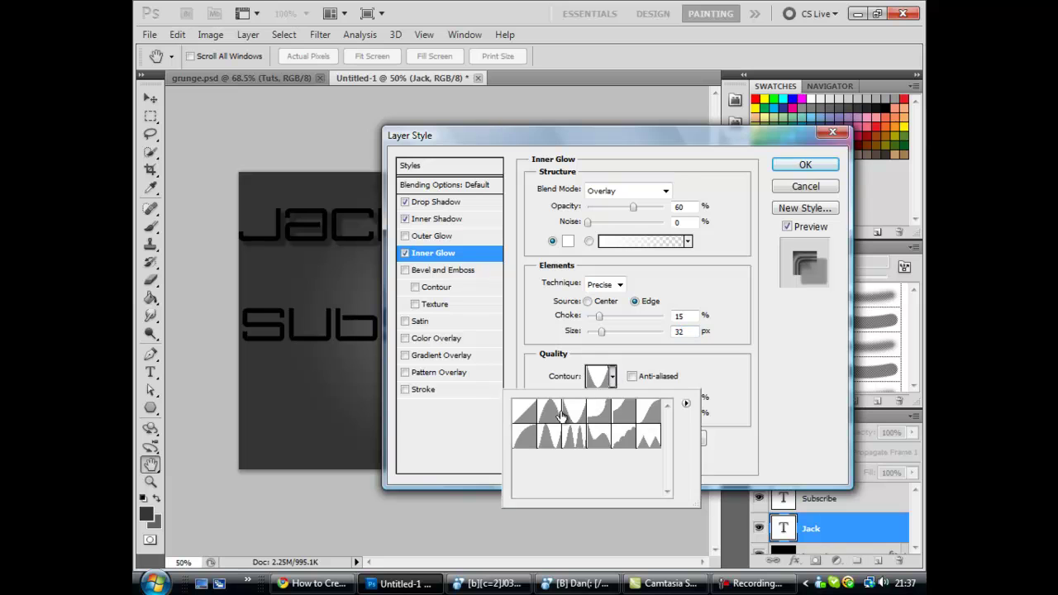
{"action": "left_click", "coordinate": [721, 383]}
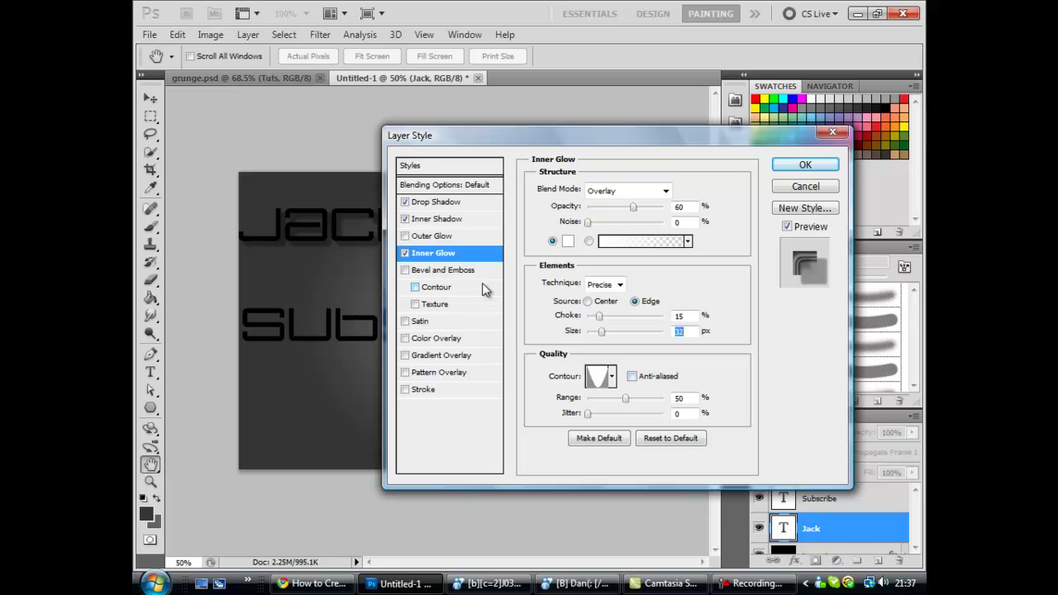
Add a Smooth Inner Bevel: depth 75, size 15, 158° angle, 64° altitude, anti-aliased gloss contour
{"action": "left_click", "coordinate": [405, 271]}
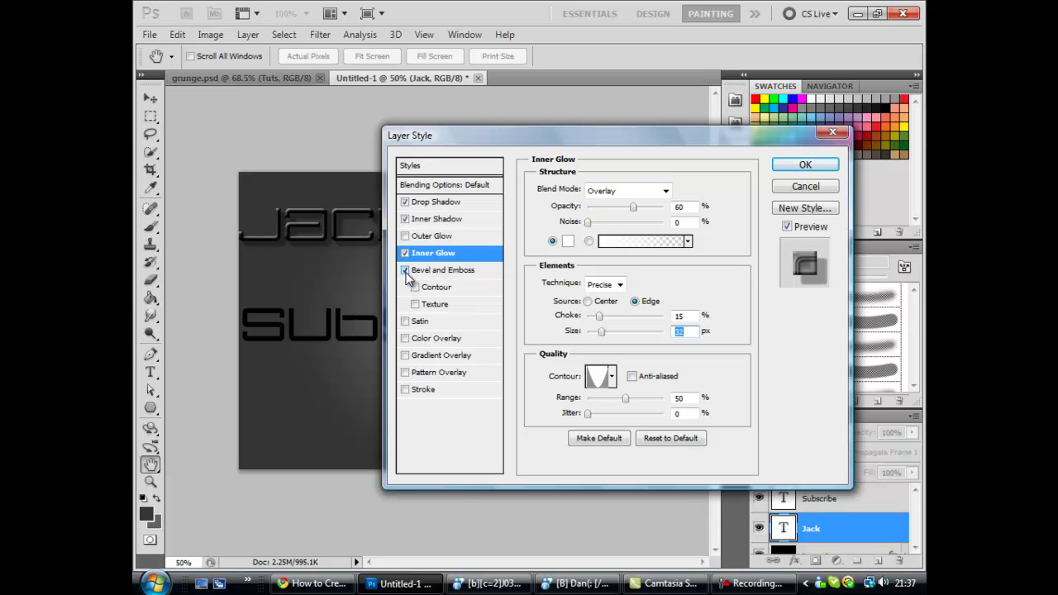
{"action": "left_click", "coordinate": [444, 273]}
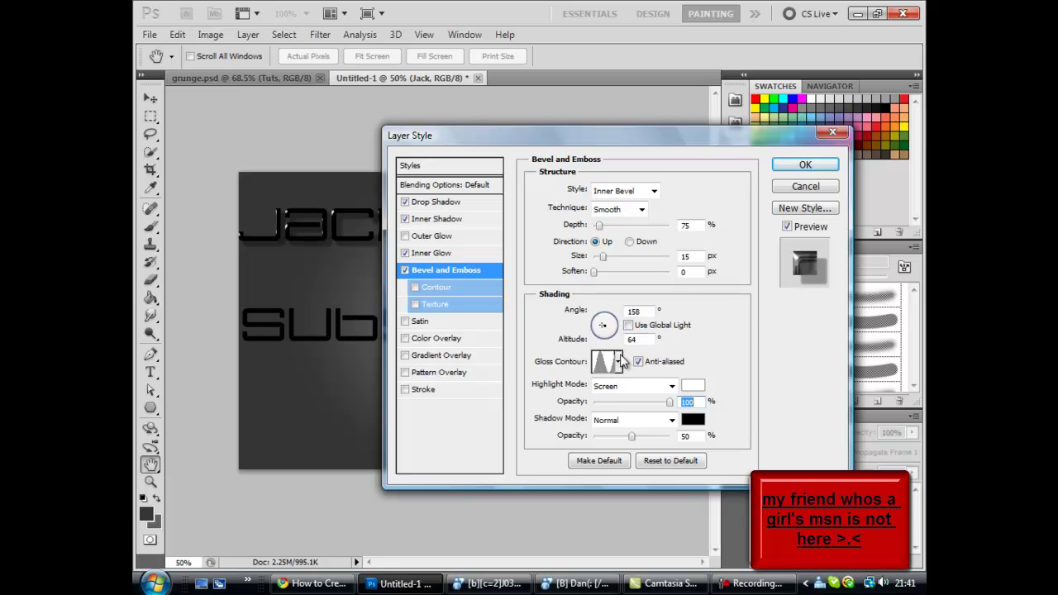
{"action": "left_click", "coordinate": [618, 363]}
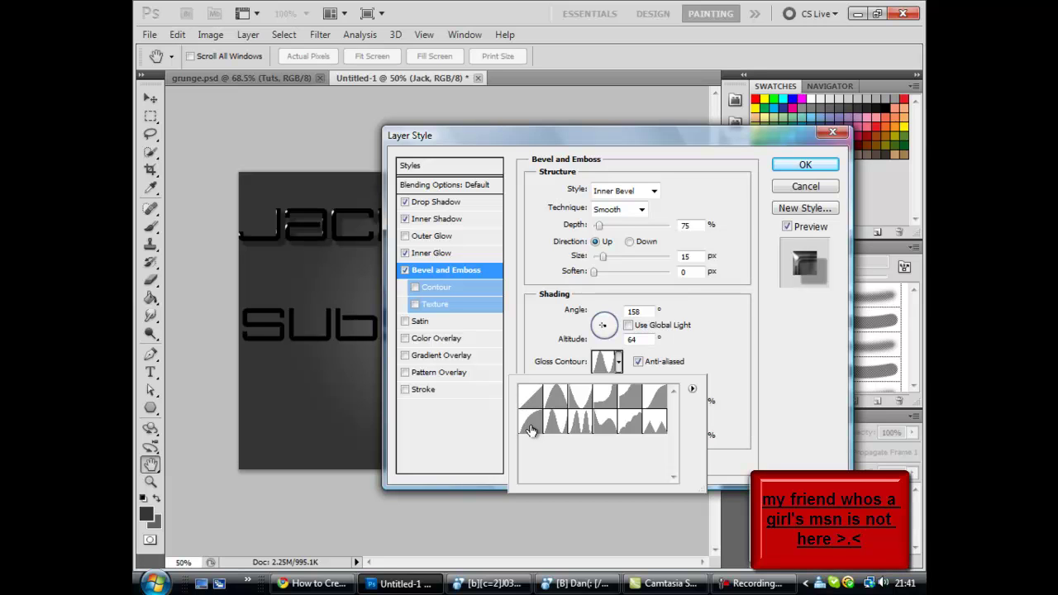
{"action": "left_click", "coordinate": [708, 373]}
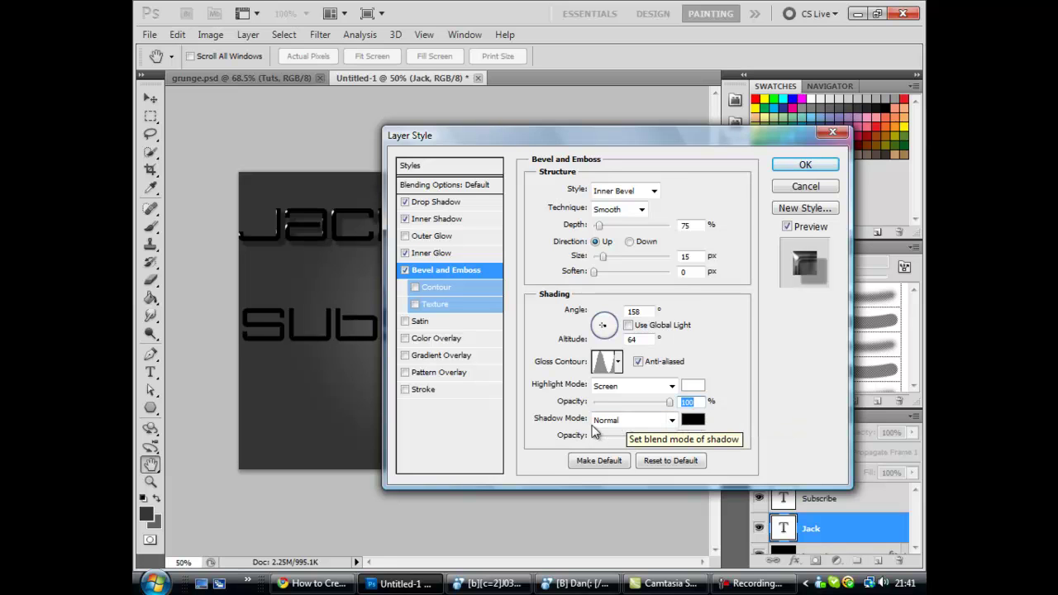
Apply the diagonal-stripes Texture to Jack's bevel and turn on a teal Color Overlay
{"action": "left_click", "coordinate": [436, 304]}
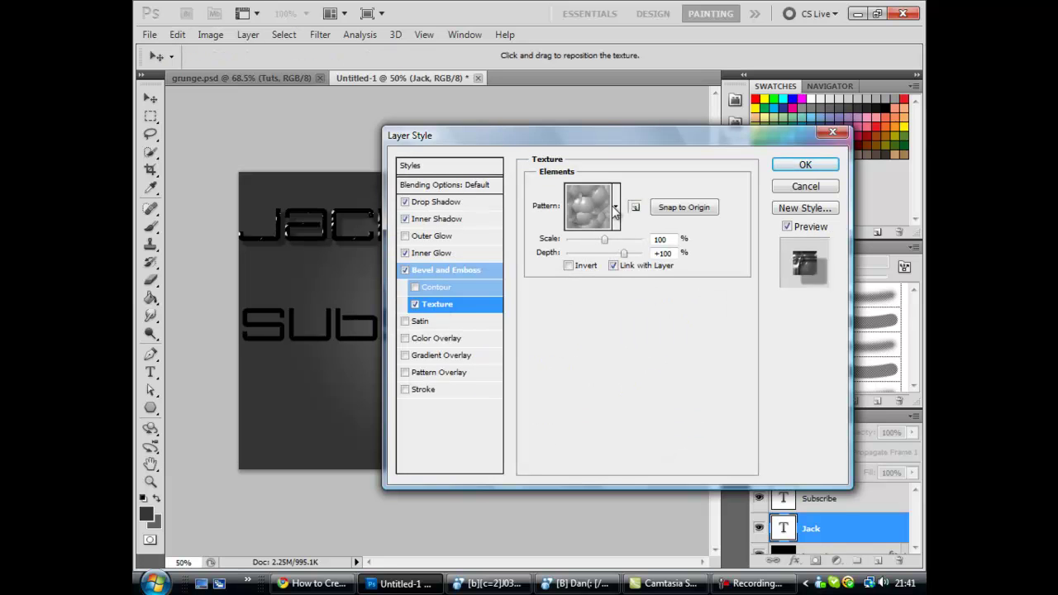
{"action": "left_click", "coordinate": [616, 210]}
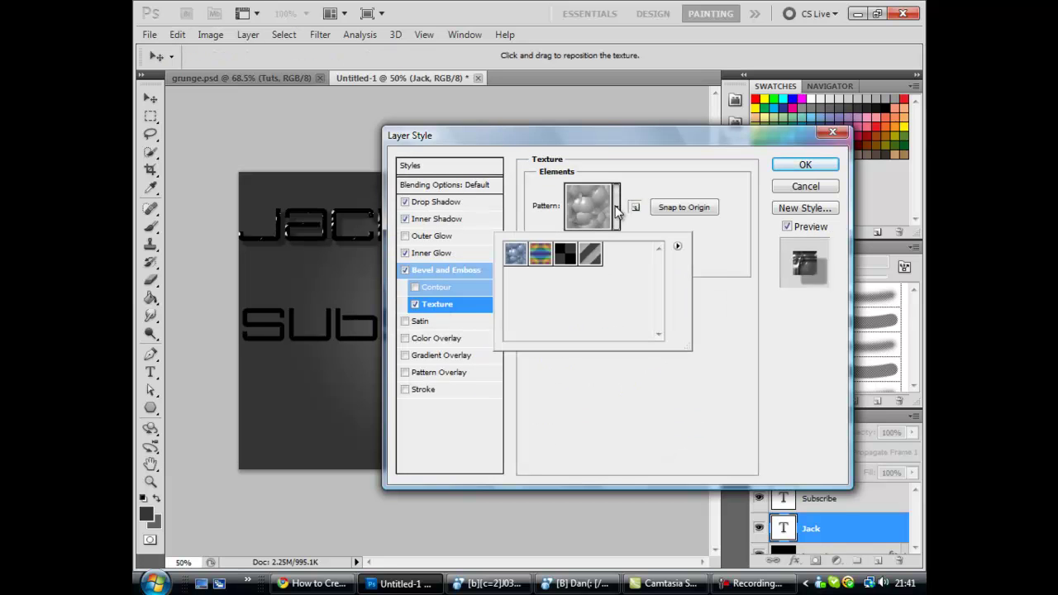
{"action": "left_click", "coordinate": [590, 256]}
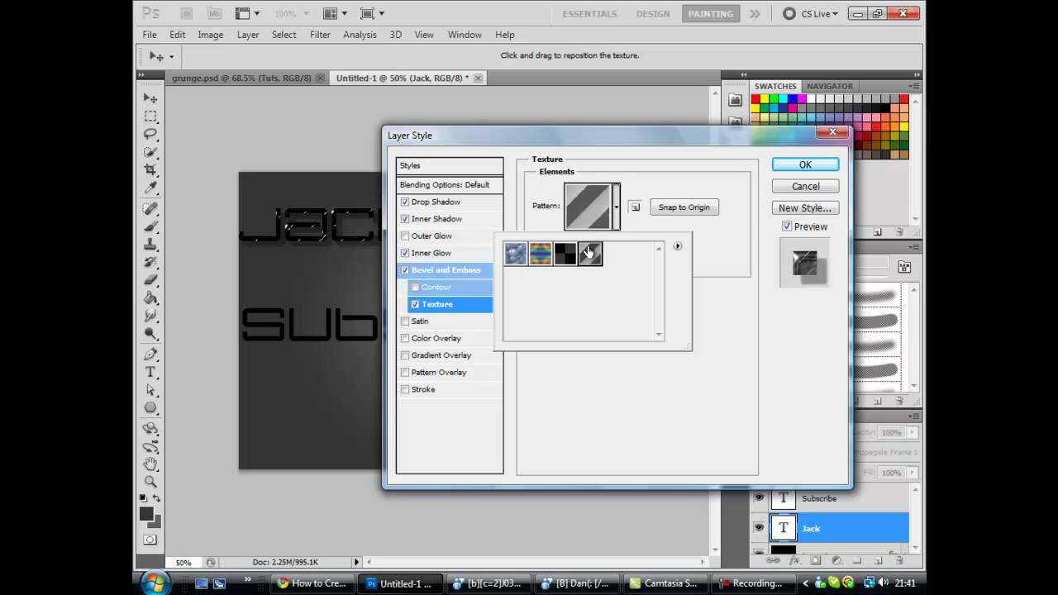
{"action": "left_click", "coordinate": [609, 214]}
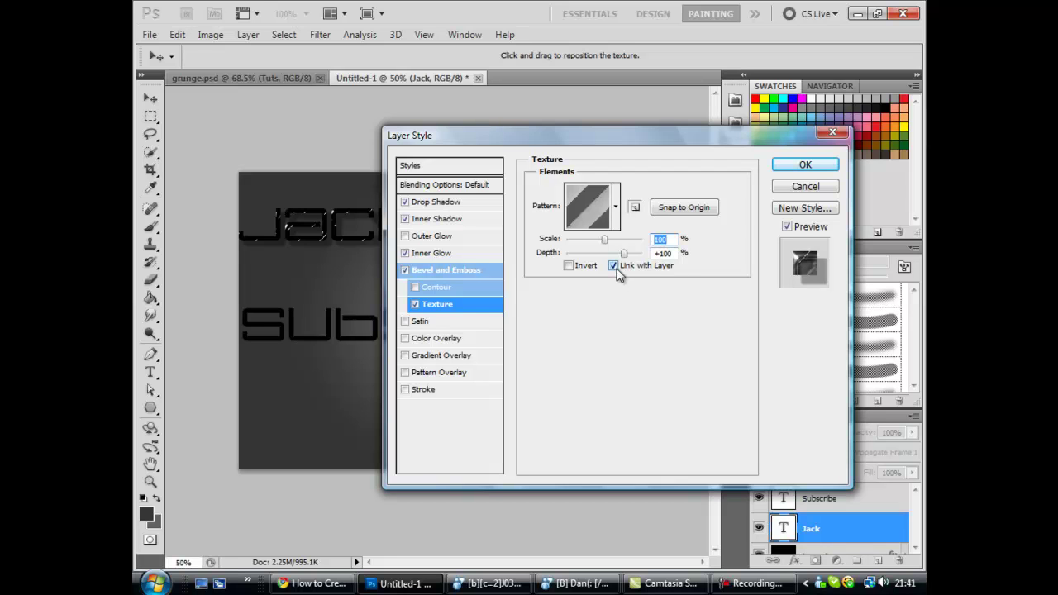
{"action": "left_click", "coordinate": [428, 339]}
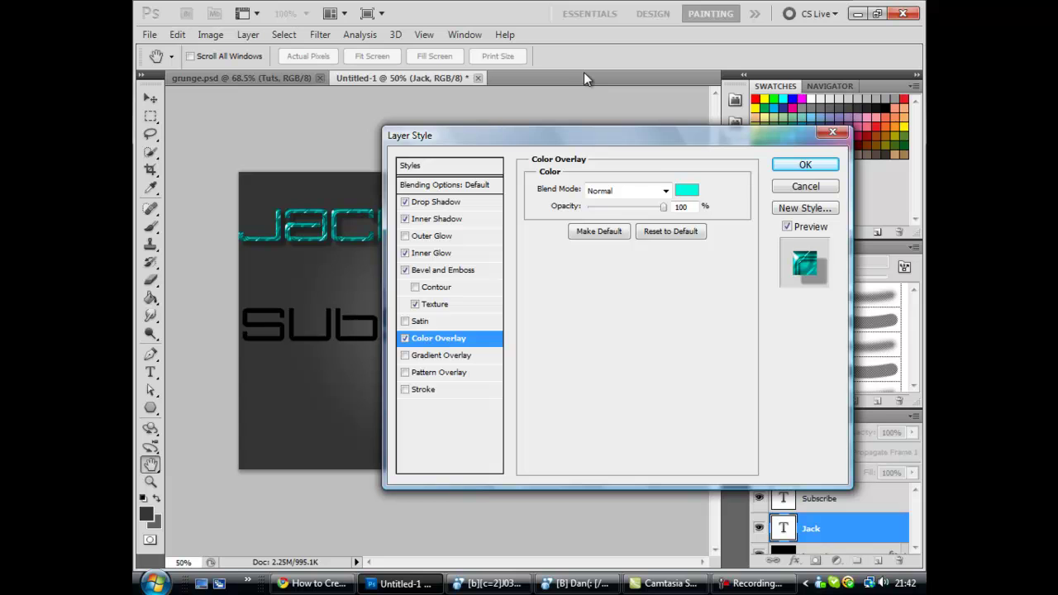
Keep Jack's Color Overlay colour at cyan #00fce0 in the overlay colour picker
{"action": "left_click", "coordinate": [688, 193]}
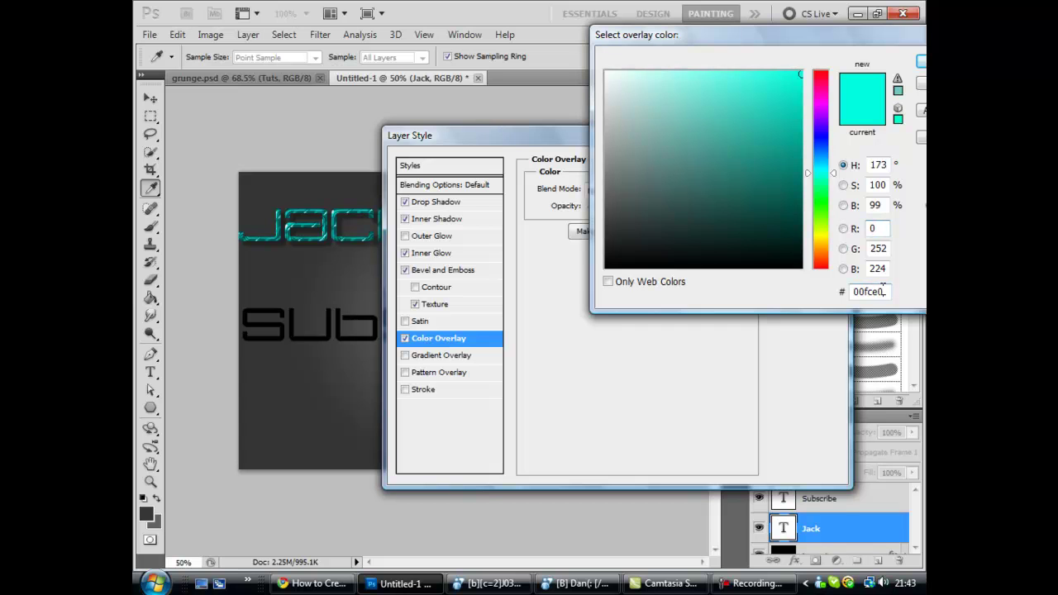
{"action": "left_click_drag", "start_coordinate": [882, 290], "coordinate": [851, 290]}
{"action": "key", "text": "Return"}
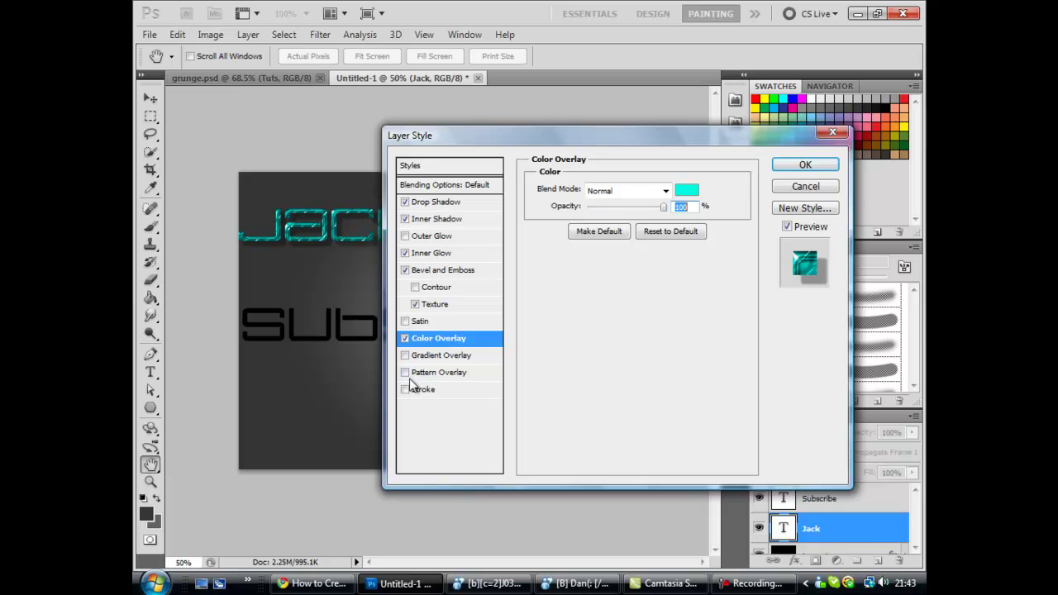
Apply Jack's layer style and set the foreground colour to cyan #00fce0
{"action": "left_click", "coordinate": [816, 167]}
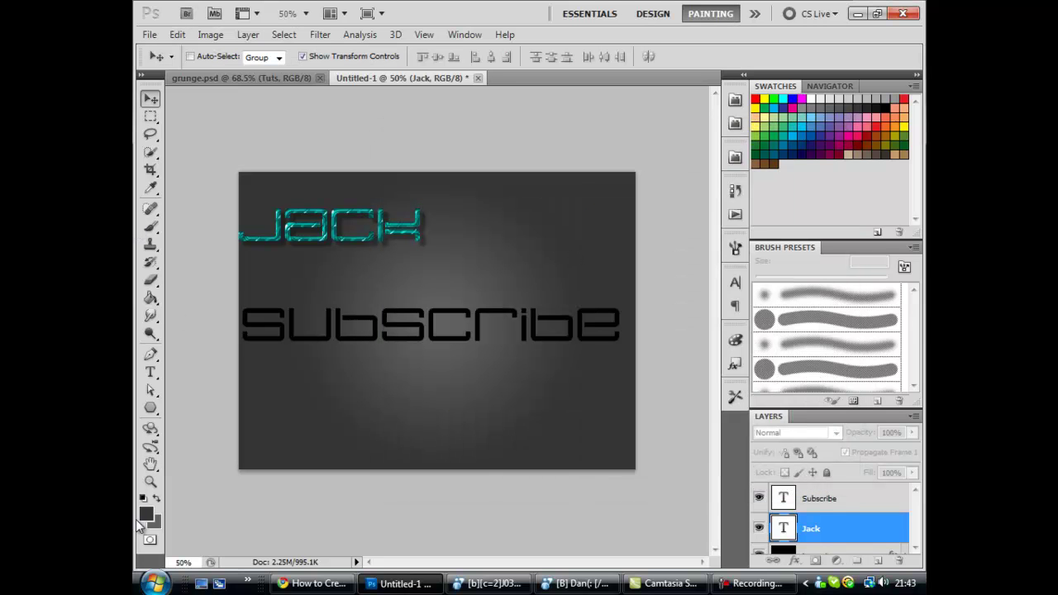
{"action": "left_click", "coordinate": [145, 514]}
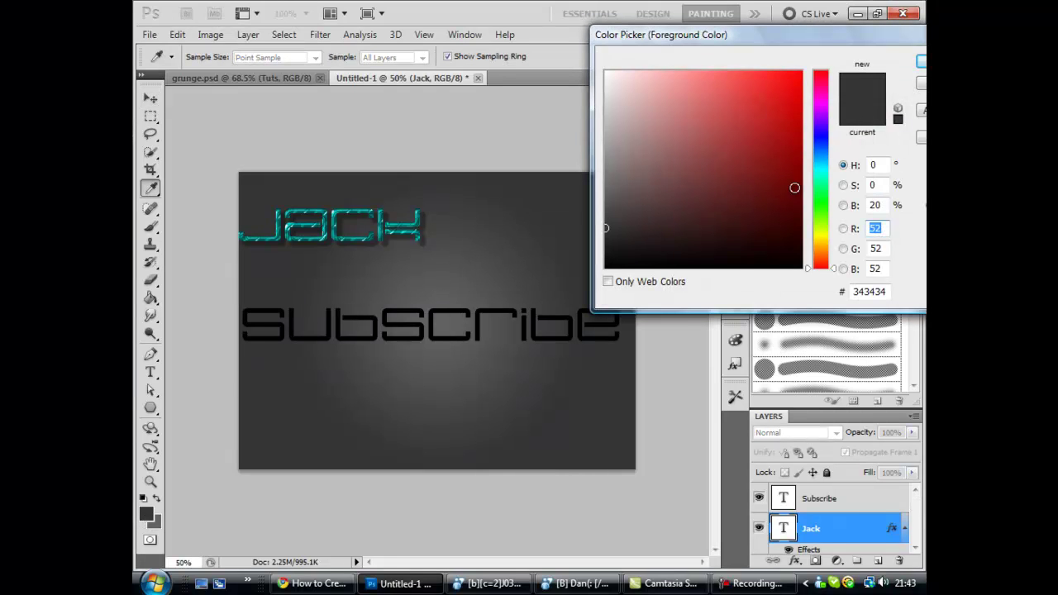
{"action": "left_click_drag", "start_coordinate": [888, 296], "coordinate": [833, 296]}
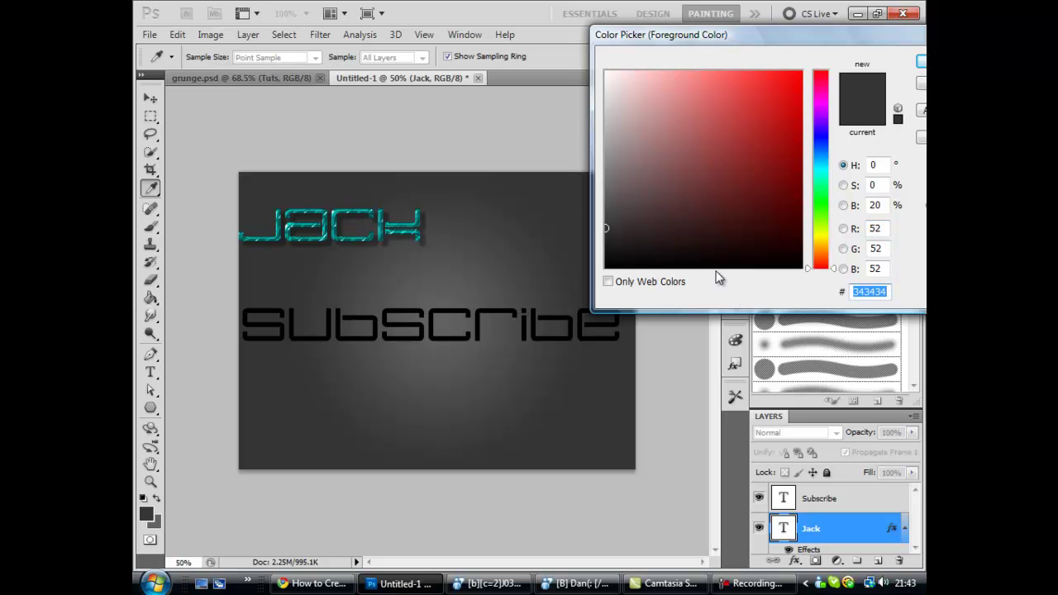
{"action": "type", "text": "0fce0"}
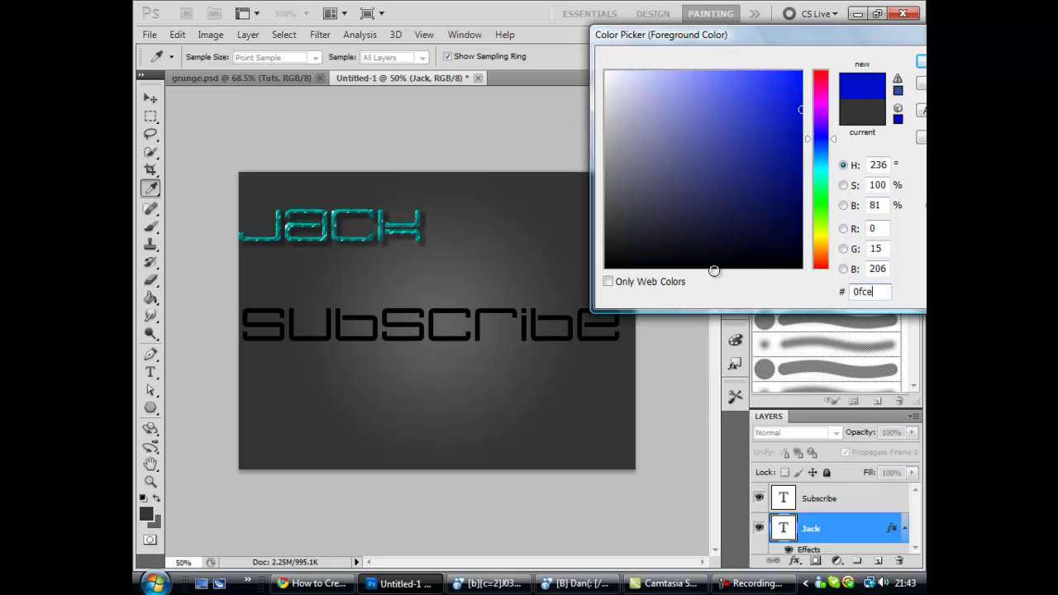
{"action": "left_click", "coordinate": [922, 64]}
{"action": "left_click", "coordinate": [155, 529]}
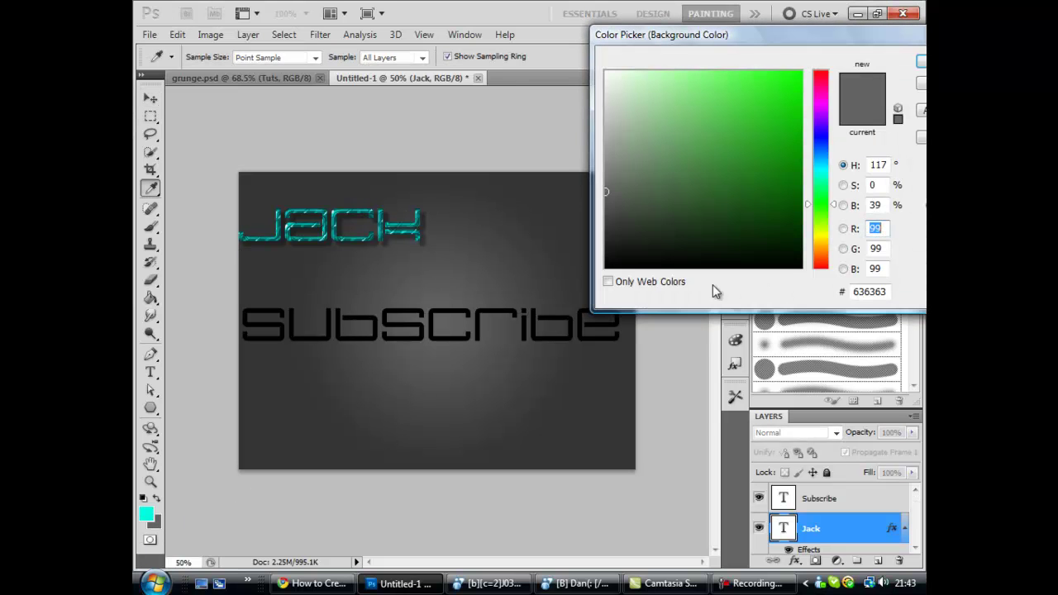
Set the background colour to black #000000 and add a gradient-filled stroke to Jack
{"action": "left_click_drag", "start_coordinate": [729, 246], "coordinate": [605, 266]}
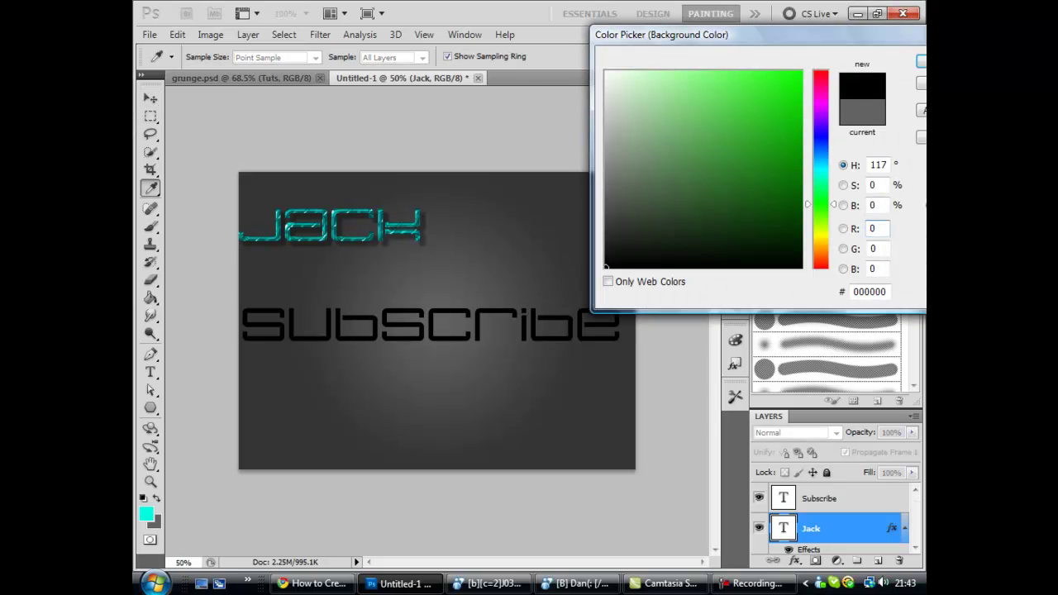
{"action": "left_click", "coordinate": [922, 62]}
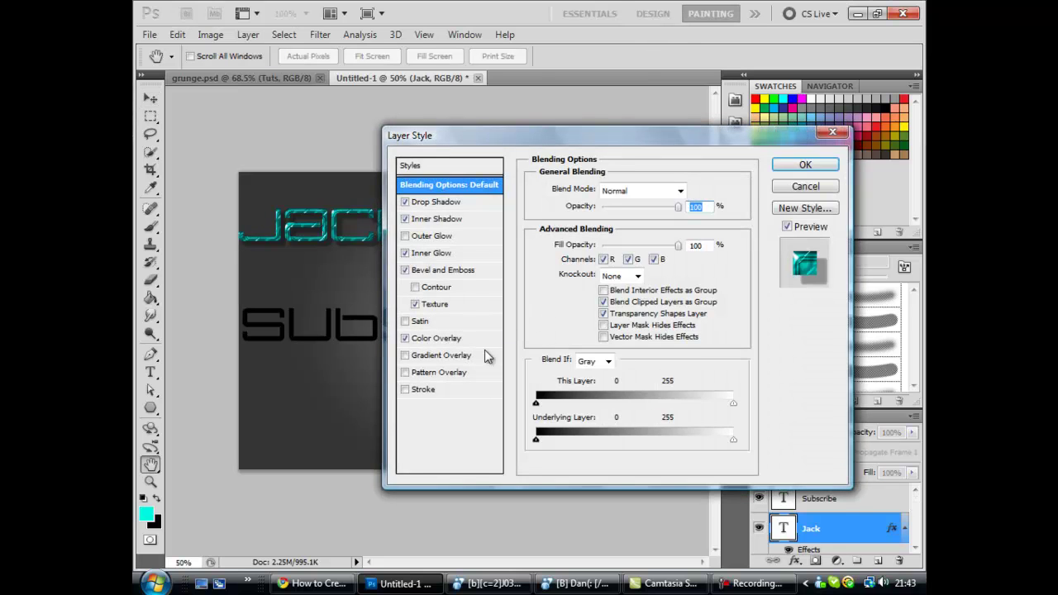
{"action": "left_click", "coordinate": [425, 391]}
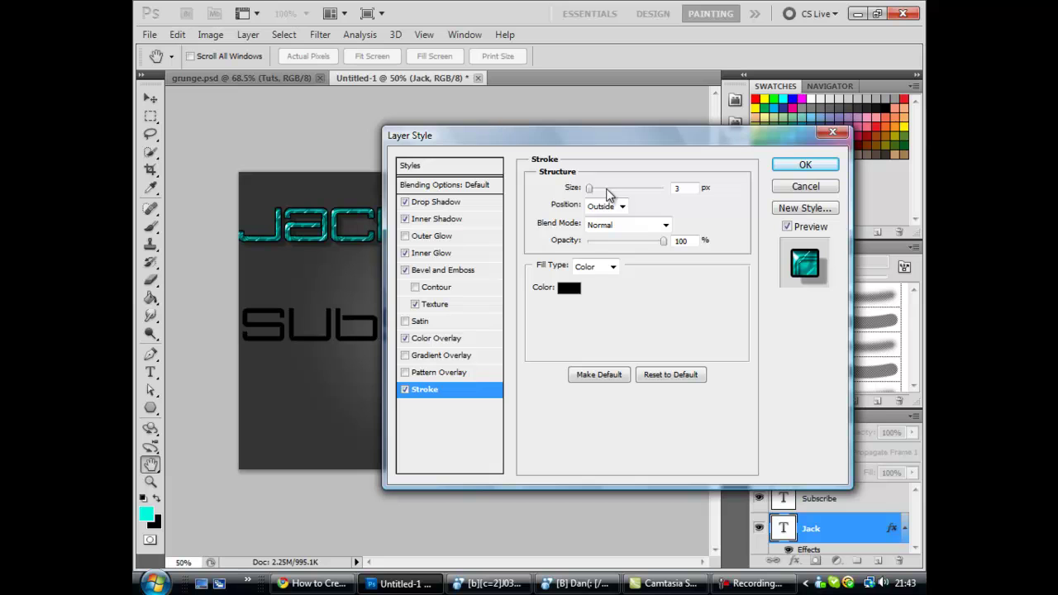
{"action": "left_click", "coordinate": [612, 267]}
{"action": "left_click", "coordinate": [606, 280]}
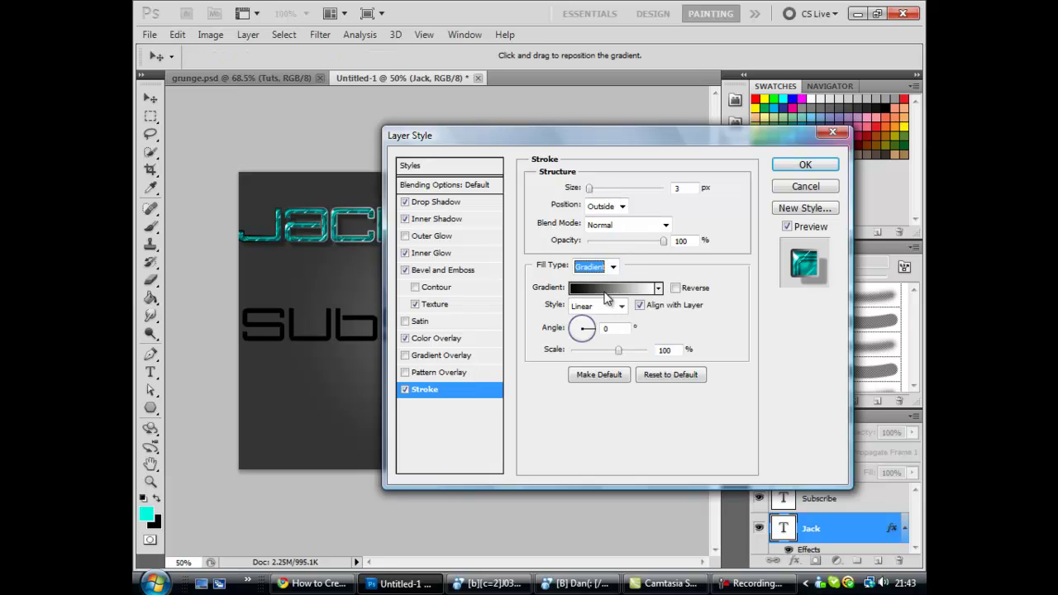
Fill Jack's stroke with the cyan-to-black foreground-to-background gradient preset, reversed
{"action": "left_click", "coordinate": [657, 289]}
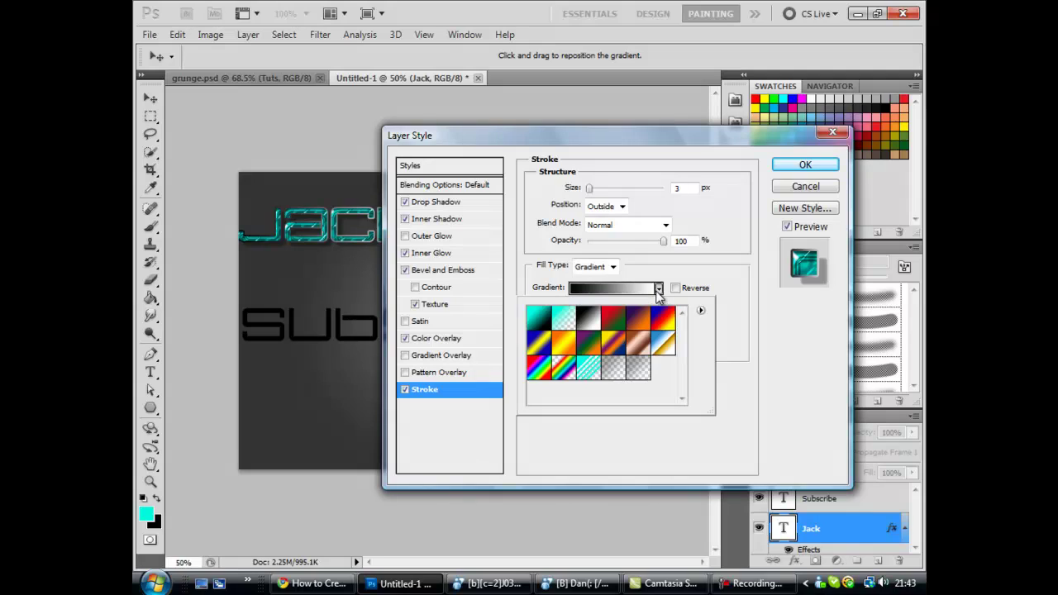
{"action": "left_click", "coordinate": [542, 319]}
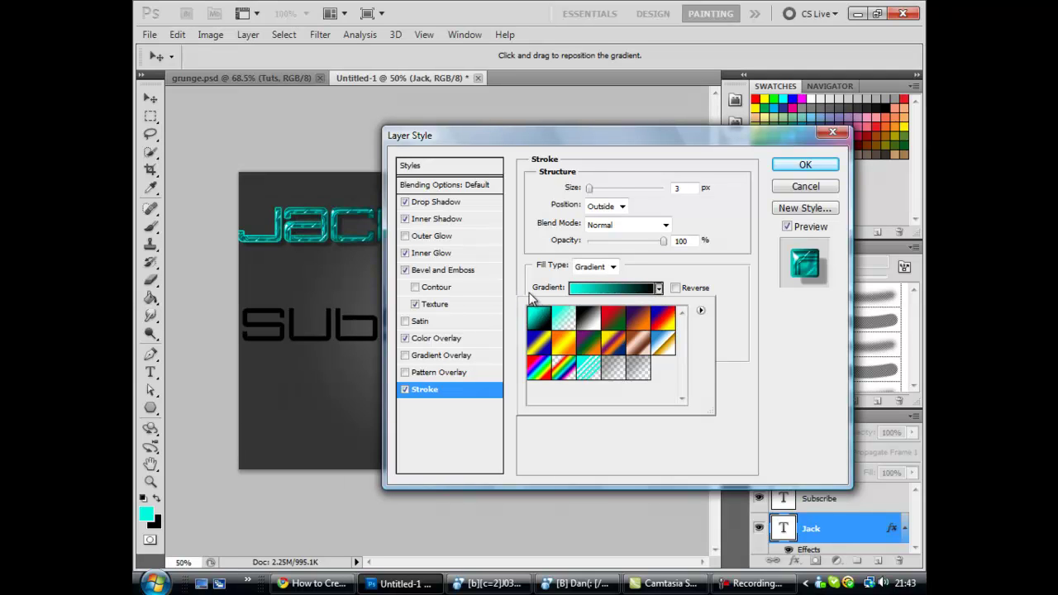
{"action": "left_click", "coordinate": [523, 290]}
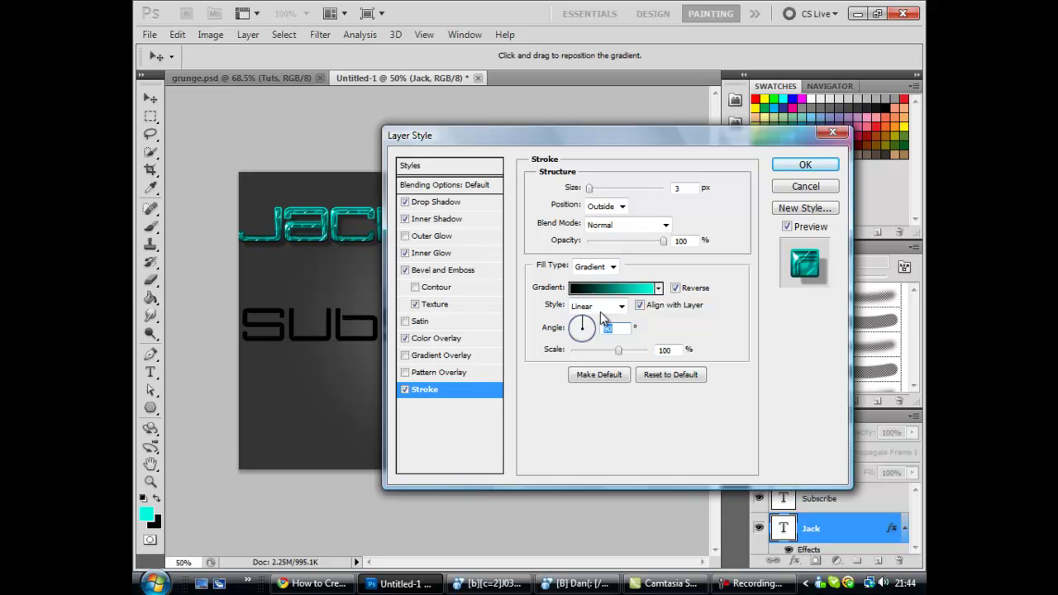
{"action": "left_click", "coordinate": [676, 289]}
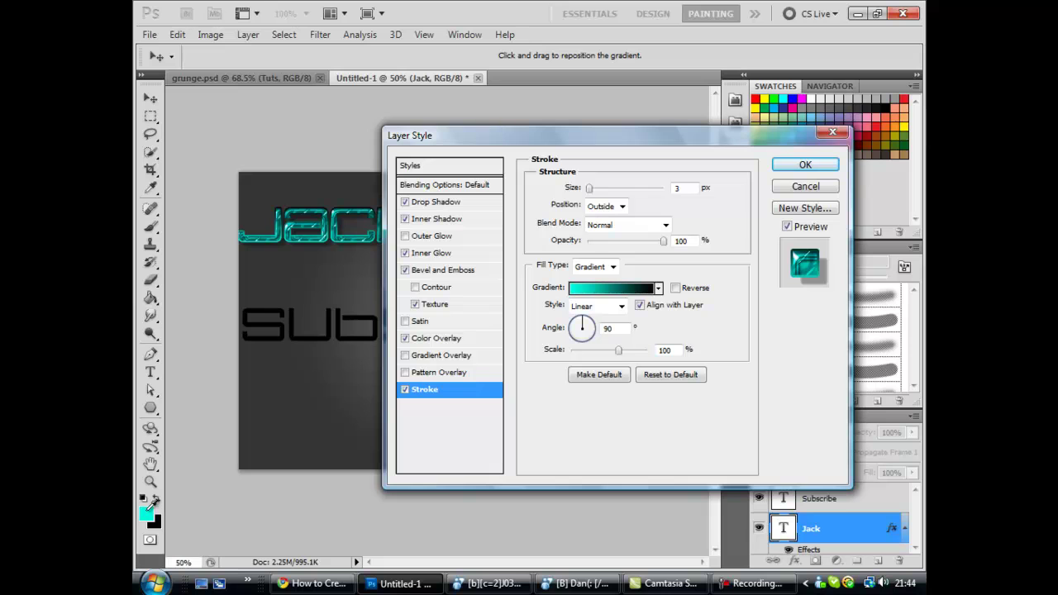
{"action": "left_click", "coordinate": [677, 288]}
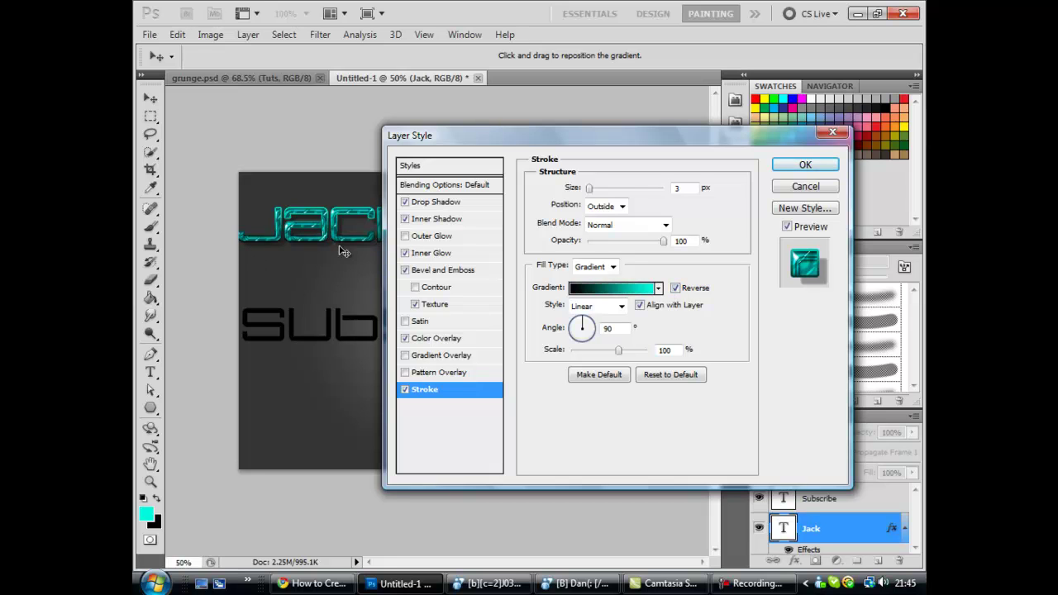
Apply Jack's stroke, swap colours so black is foreground, and pick red d61313 for the background
{"action": "left_click", "coordinate": [806, 165]}
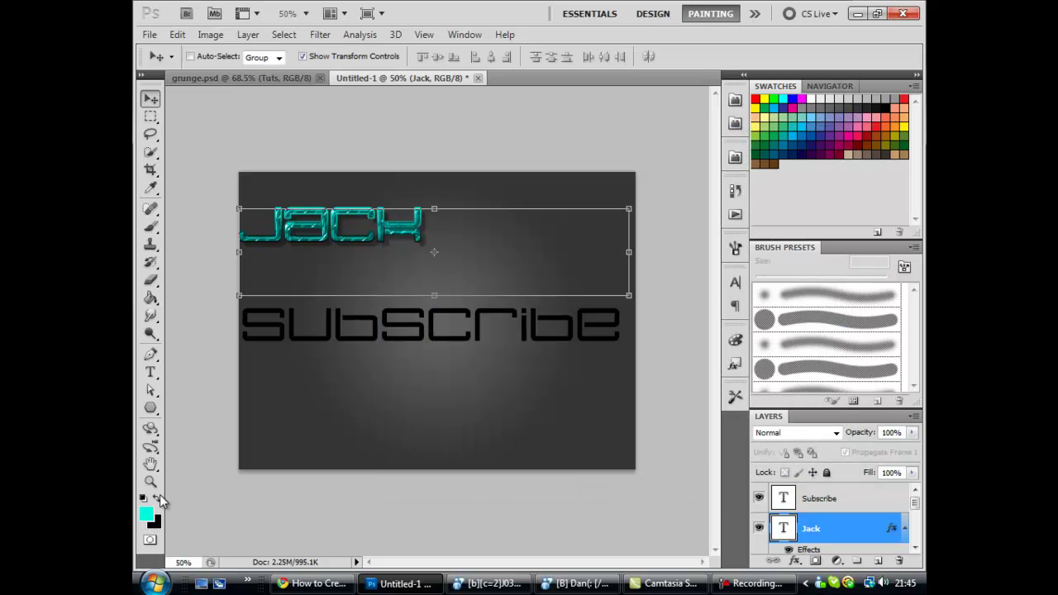
{"action": "left_click", "coordinate": [157, 499]}
{"action": "left_click", "coordinate": [156, 521]}
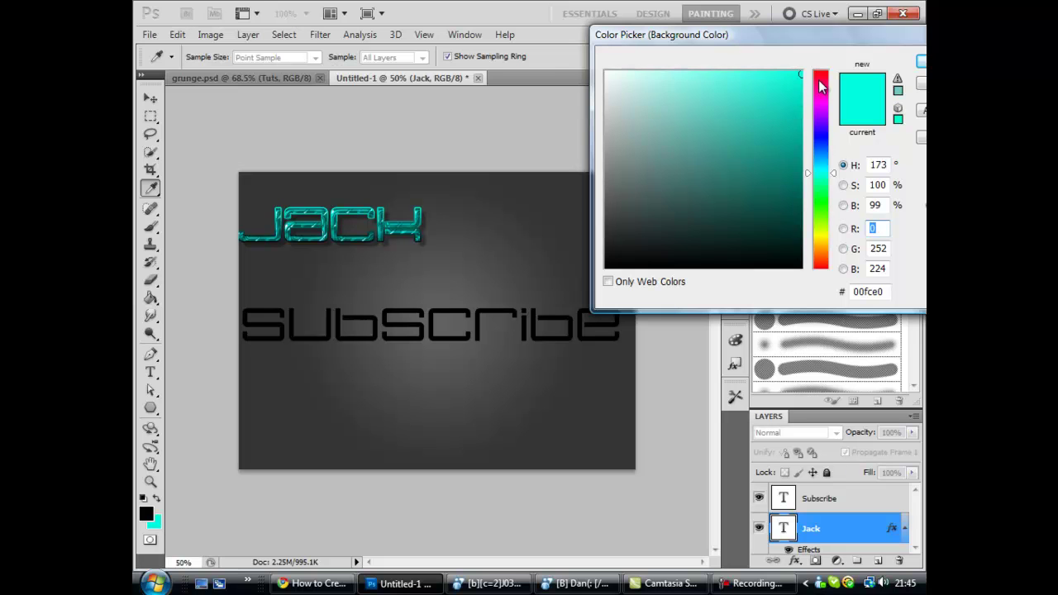
{"action": "mouse_move", "coordinate": [820, 86]}
{"action": "left_mouse_down"}
{"action": "mouse_move", "coordinate": [808, 66]}
{"action": "mouse_move", "coordinate": [785, 102]}
{"action": "left_mouse_up"}
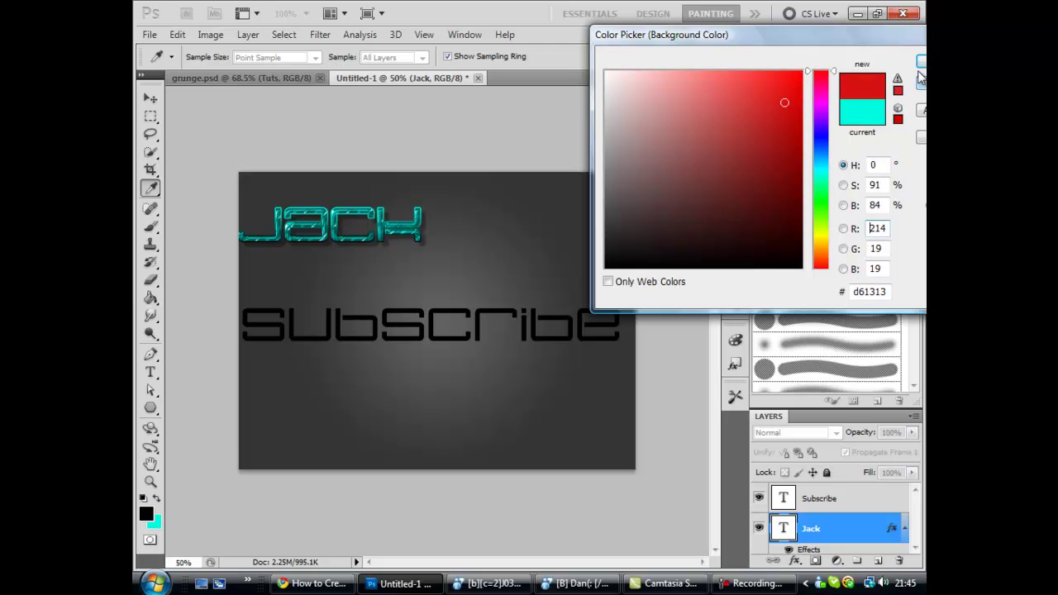
{"action": "left_click_drag", "start_coordinate": [855, 294], "coordinate": [924, 294]}
{"action": "key", "text": "ctrl+c"}
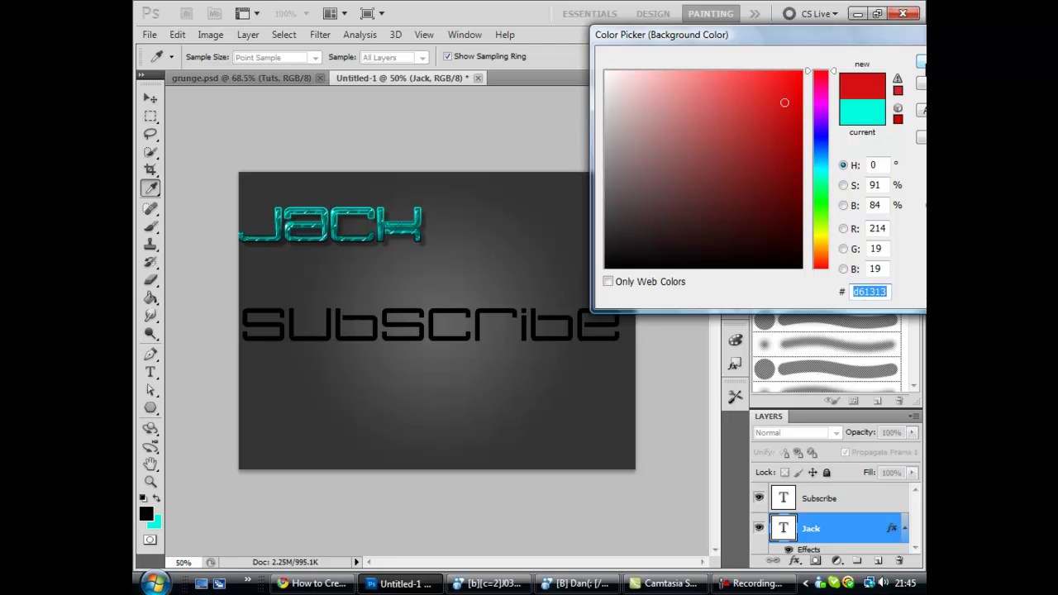
Confirm the red background colour, select the Move tool, and copy Jack's layer style
{"action": "key", "text": "v"}
{"action": "left_click", "coordinate": [923, 67]}
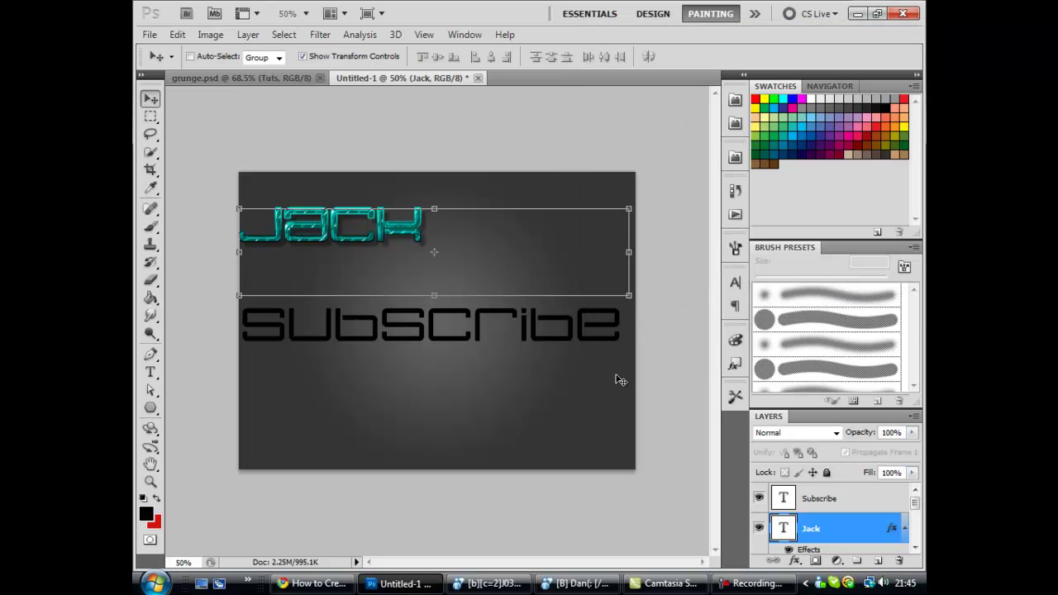
{"action": "scroll", "coordinate": [914, 502], "scroll_direction": "down", "scroll_amount": 1}
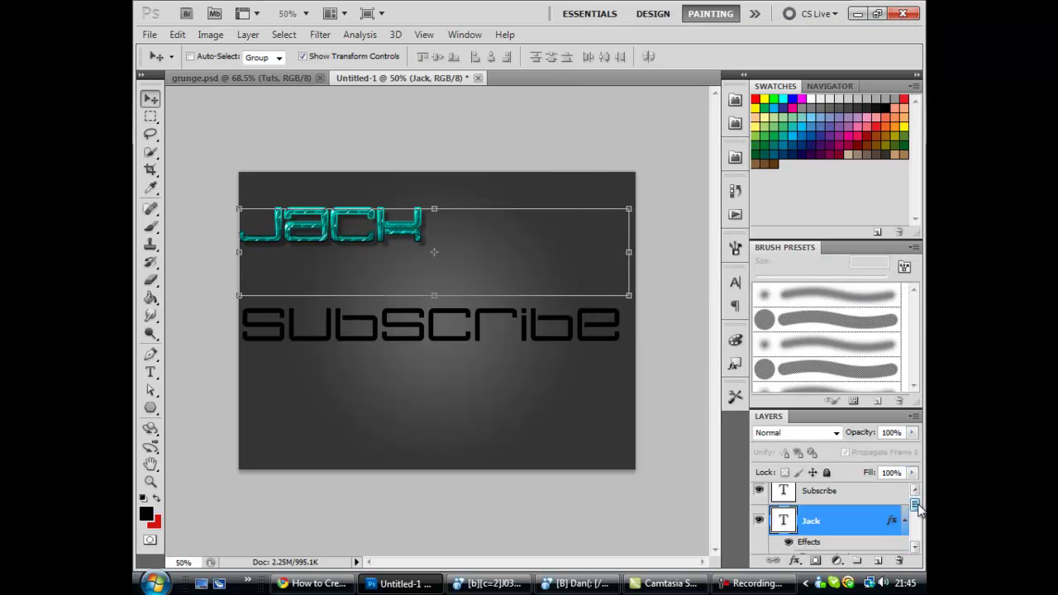
{"action": "right_click", "coordinate": [859, 521]}
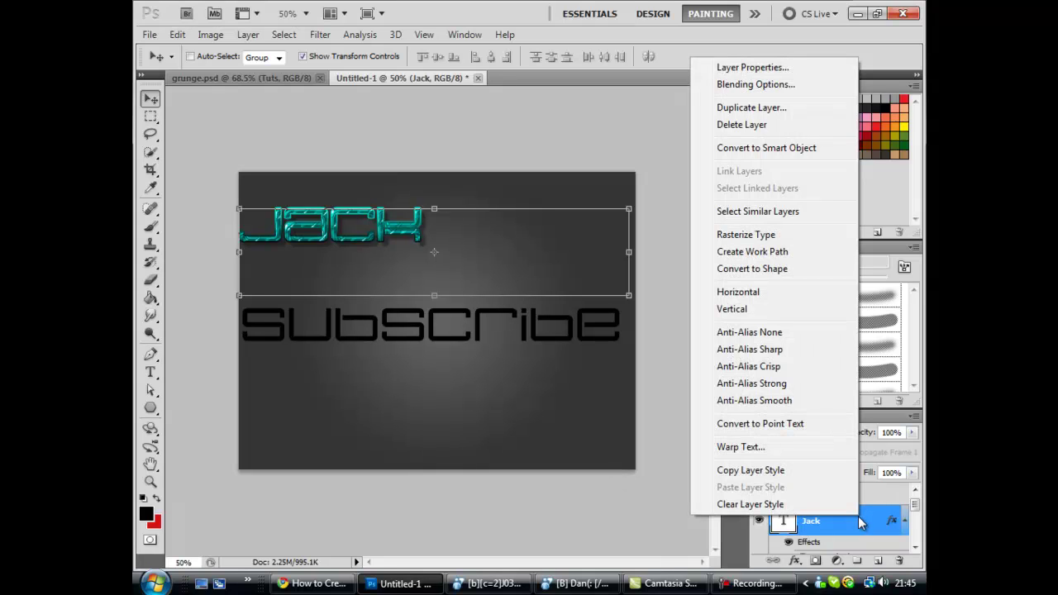
{"action": "left_click", "coordinate": [805, 471]}
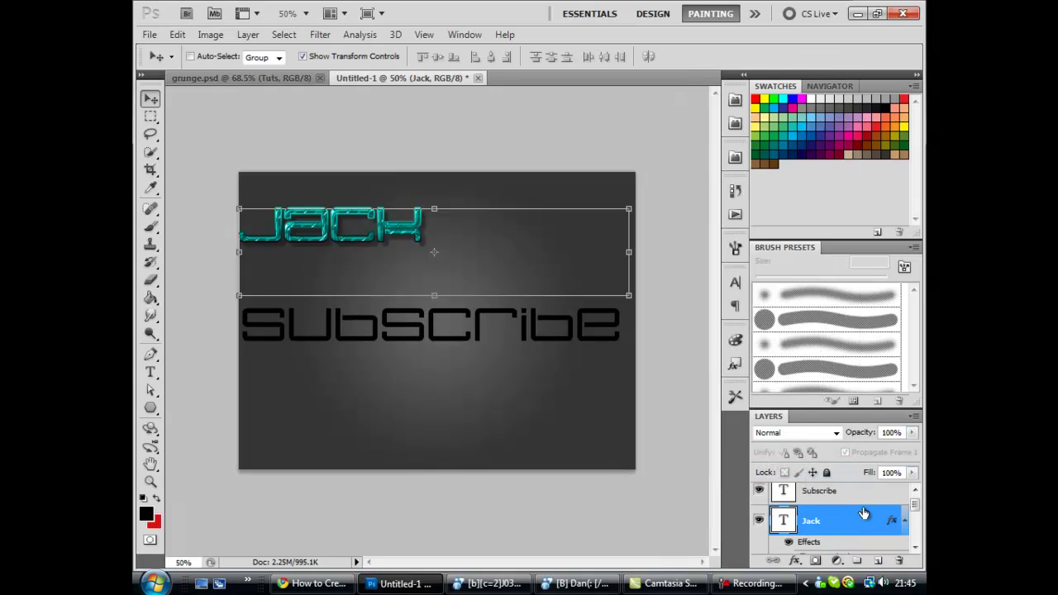
Paste Jack's layer style onto the Subscribe layer
{"action": "scroll", "coordinate": [915, 506], "scroll_direction": "up", "scroll_amount": 1}
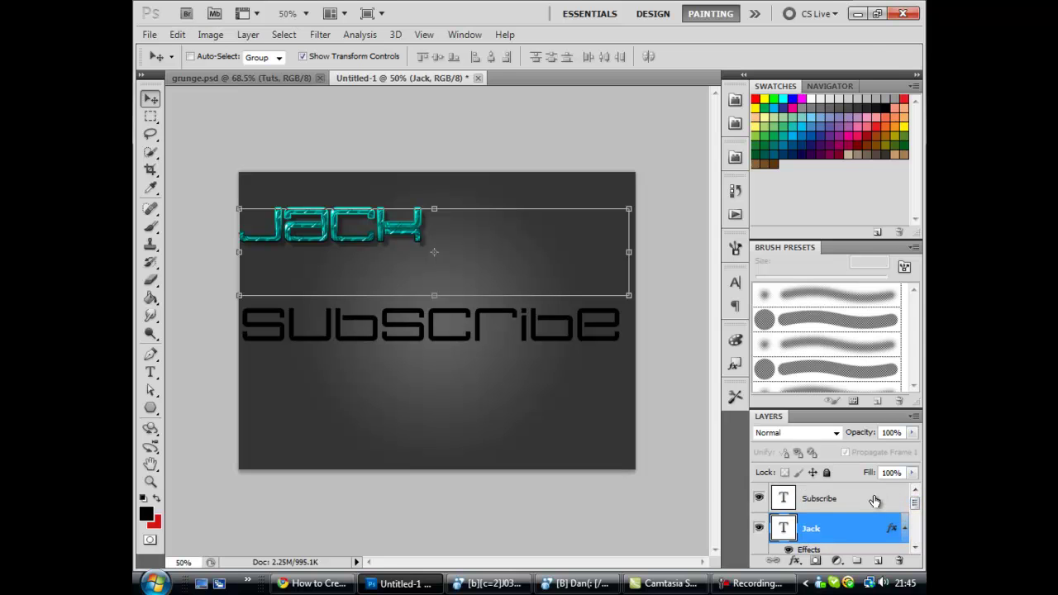
{"action": "right_click", "coordinate": [874, 495]}
{"action": "left_click", "coordinate": [810, 466]}
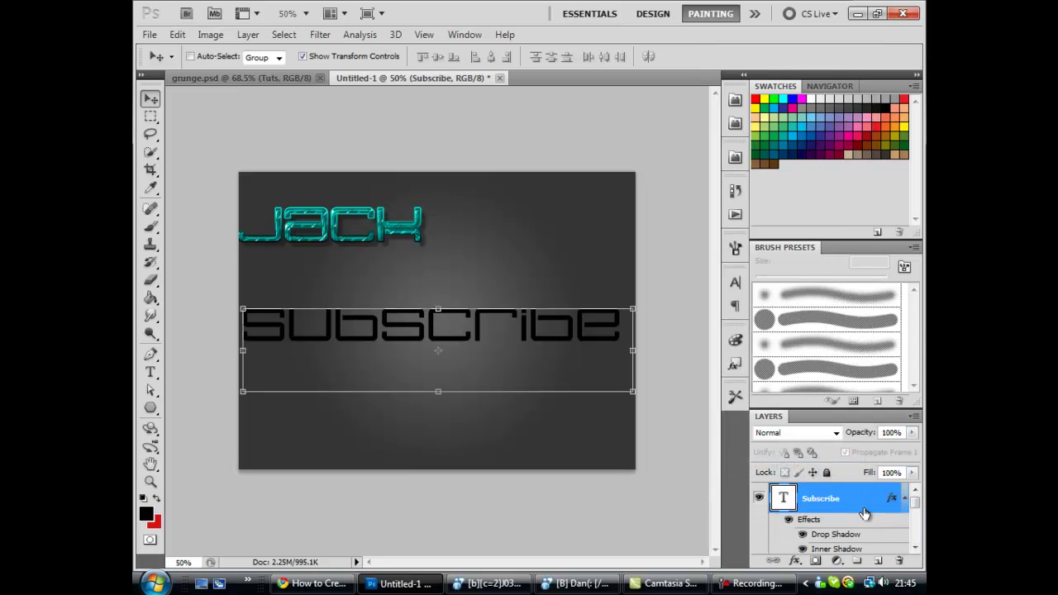
{"action": "scroll", "coordinate": [860, 506], "scroll_direction": "down", "scroll_amount": 2}
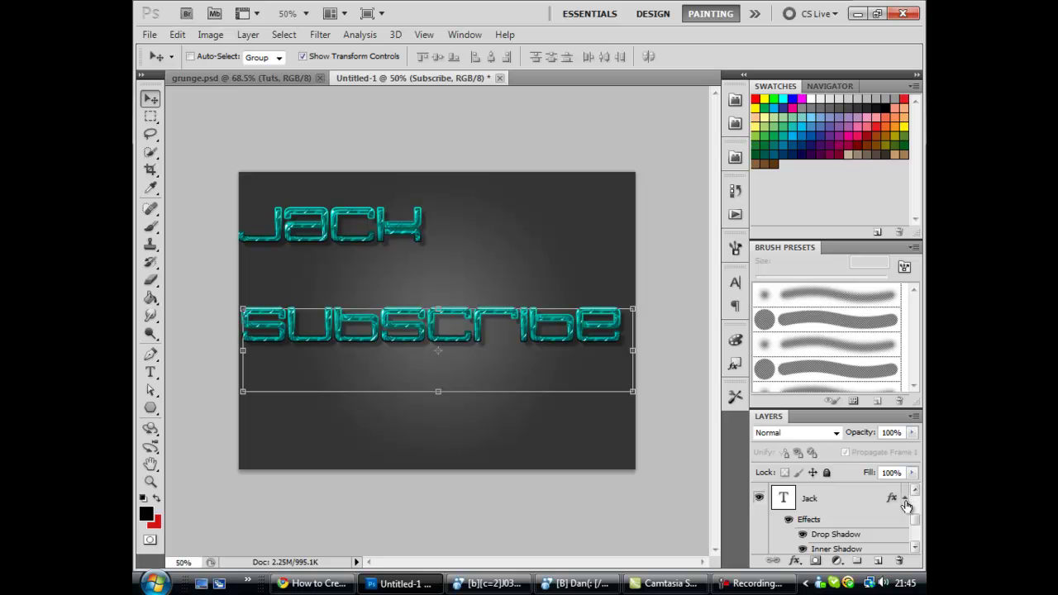
{"action": "scroll", "coordinate": [855, 498], "scroll_direction": "up", "scroll_amount": 2}
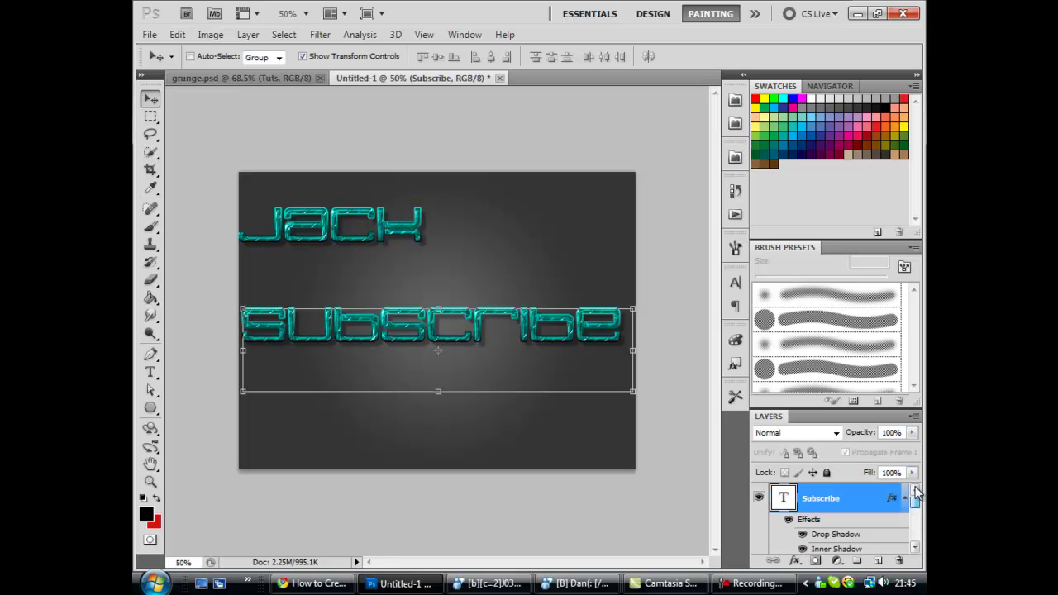
{"action": "right_click", "coordinate": [857, 499]}
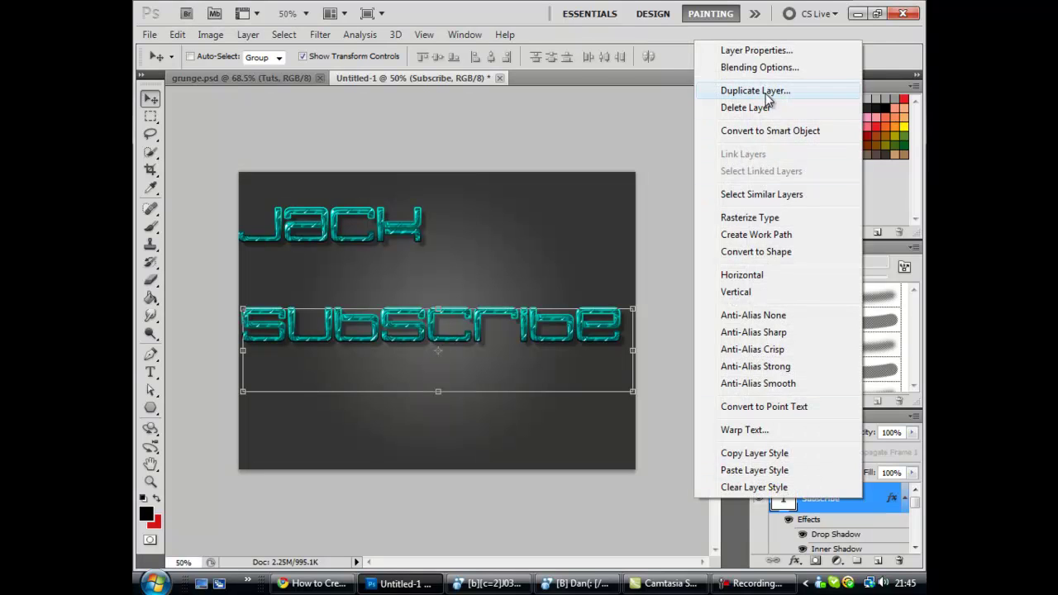
Change Subscribe's Color Overlay colour to red #d61313
{"action": "left_click", "coordinate": [759, 68]}
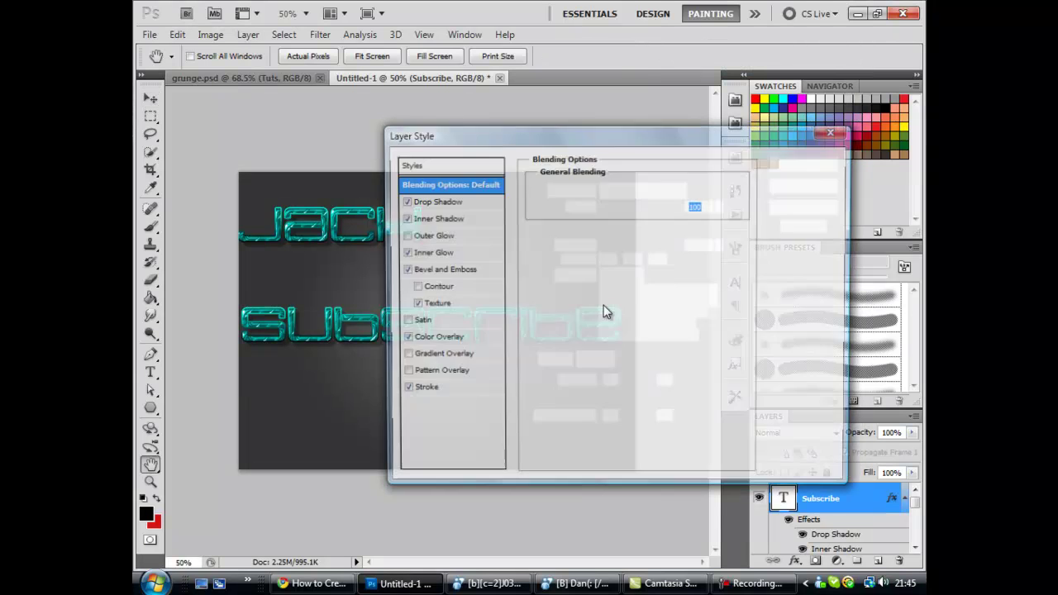
{"action": "left_click", "coordinate": [455, 340]}
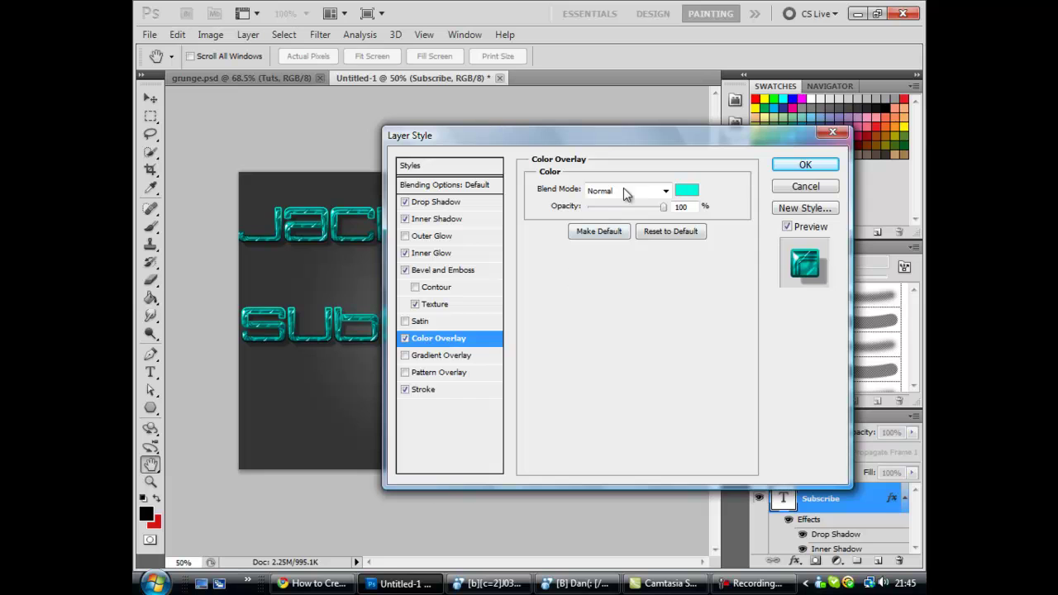
{"action": "left_click", "coordinate": [687, 198]}
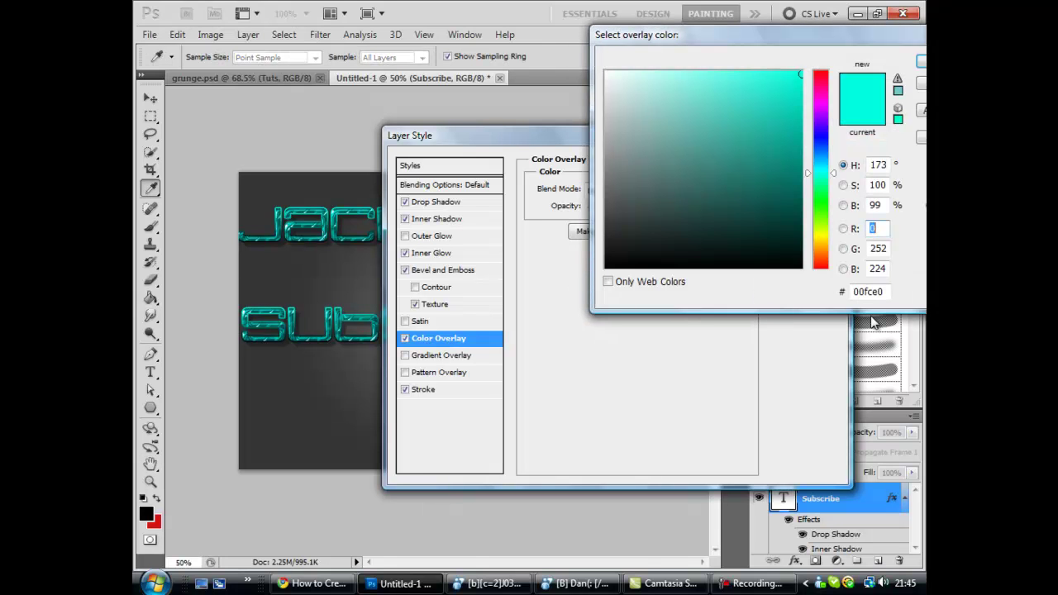
{"action": "left_click", "coordinate": [872, 292]}
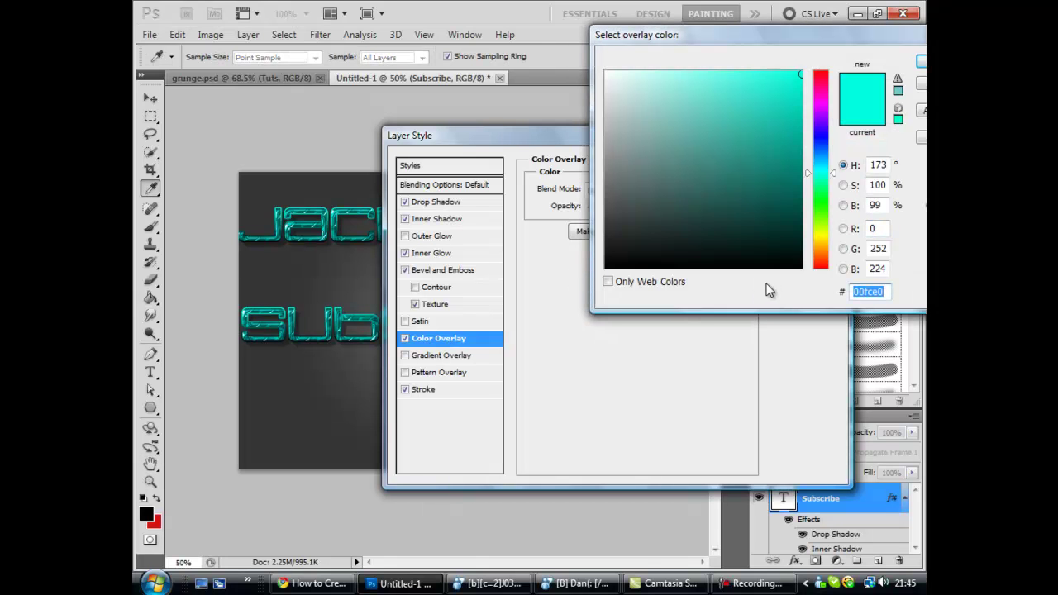
{"action": "key", "text": "ctrl+v"}
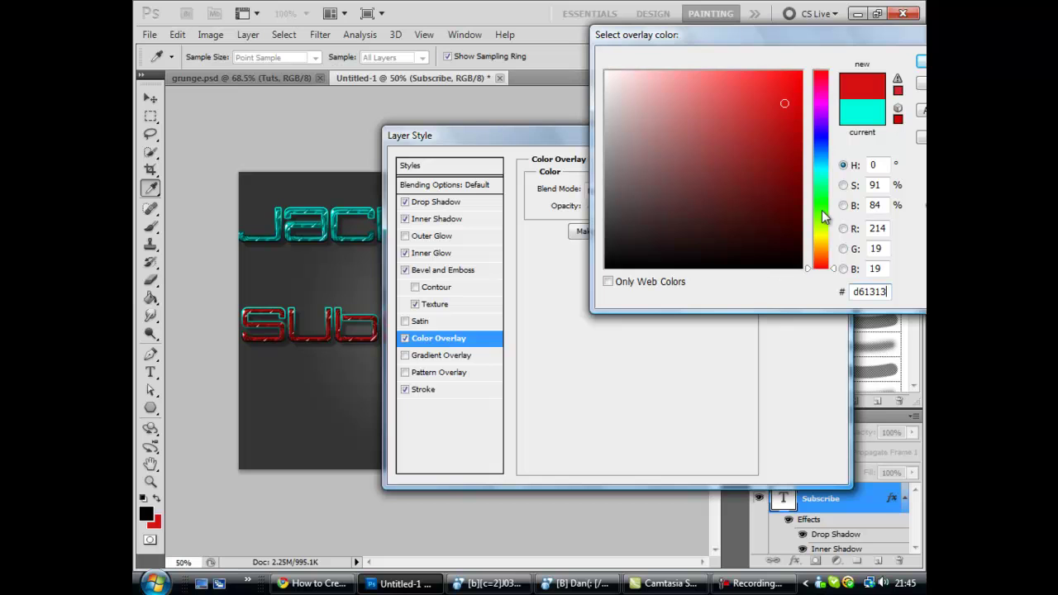
{"action": "left_click", "coordinate": [921, 65]}
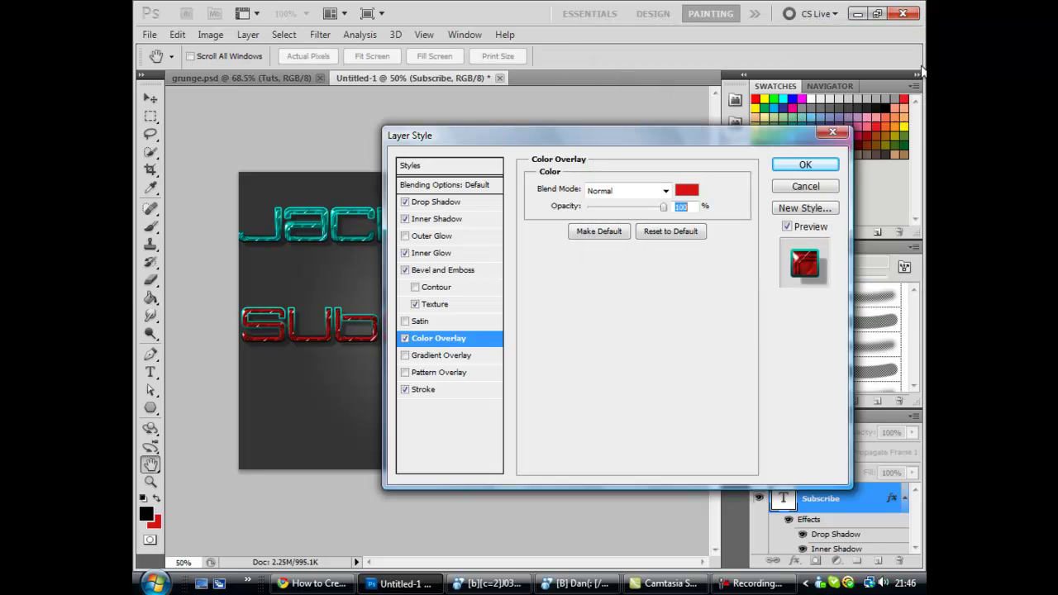
Give Subscribe's stroke the black-to-red foreground-to-background gradient, no longer reversed
{"action": "left_click", "coordinate": [426, 391]}
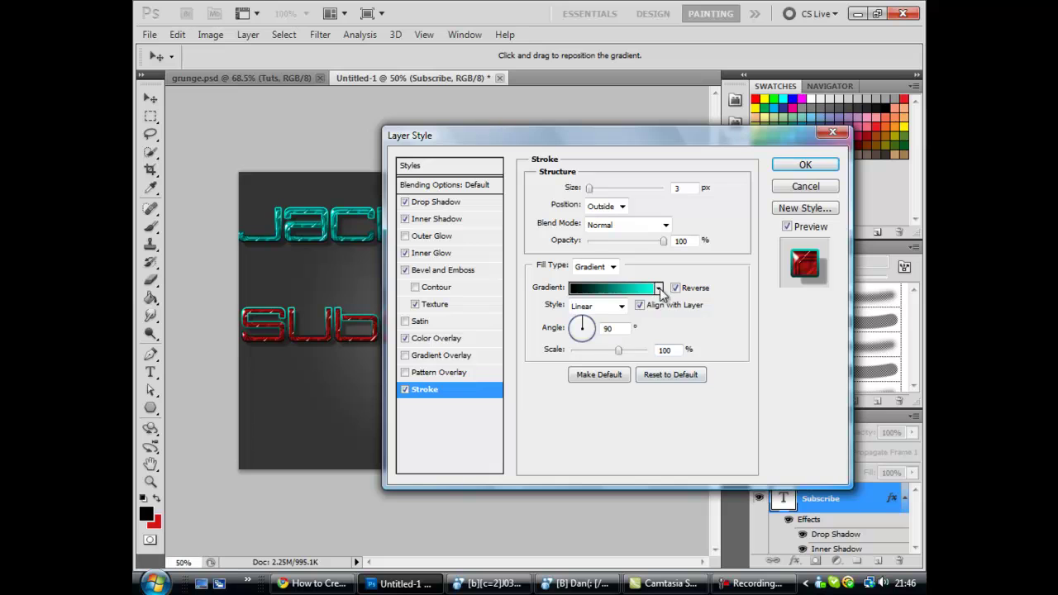
{"action": "left_click", "coordinate": [658, 288]}
{"action": "left_click", "coordinate": [535, 322]}
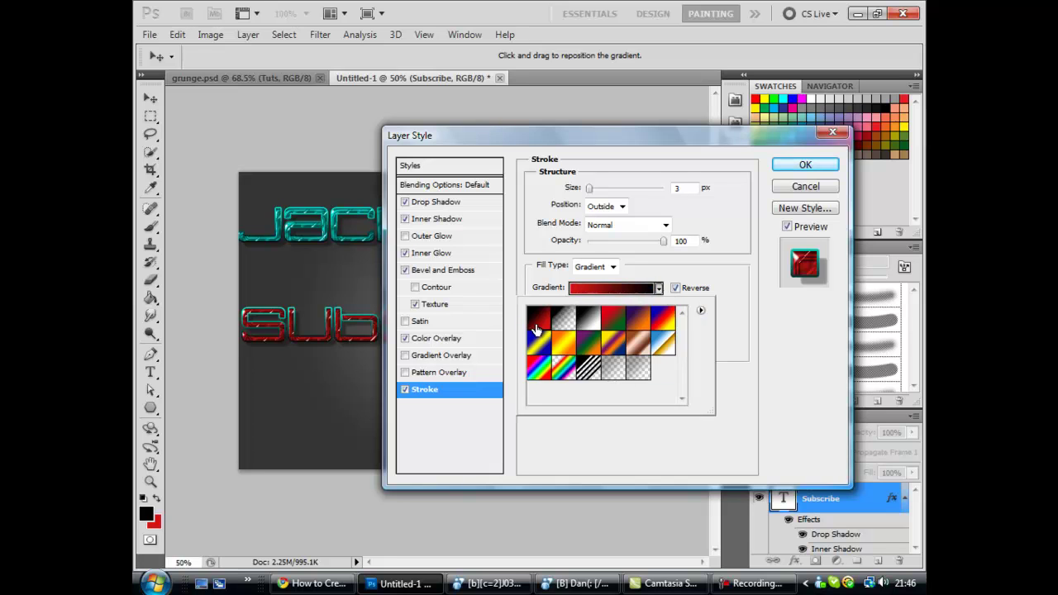
{"action": "left_click", "coordinate": [723, 292]}
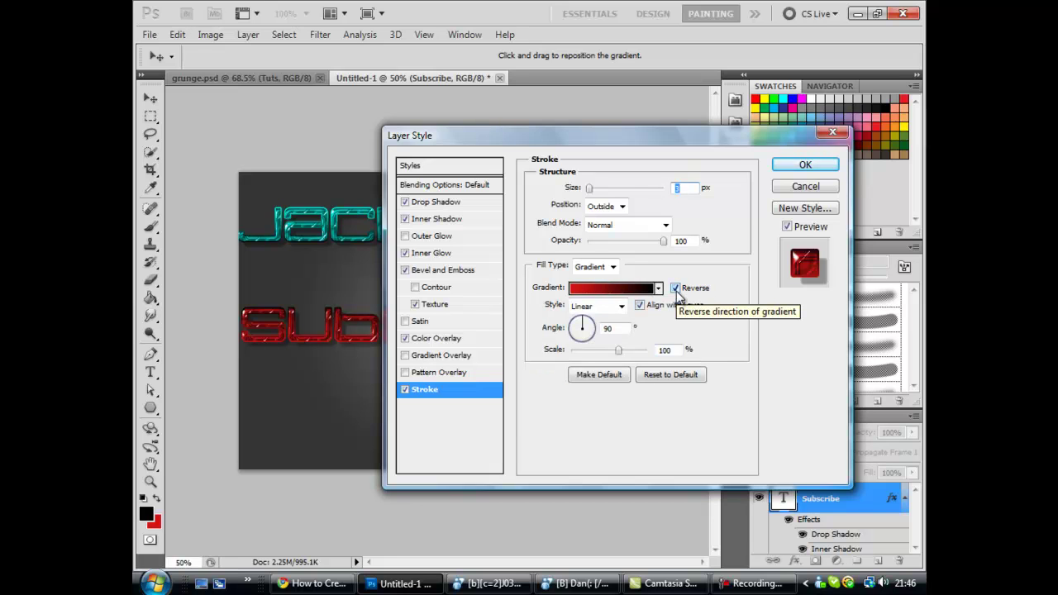
{"action": "left_click", "coordinate": [675, 289]}
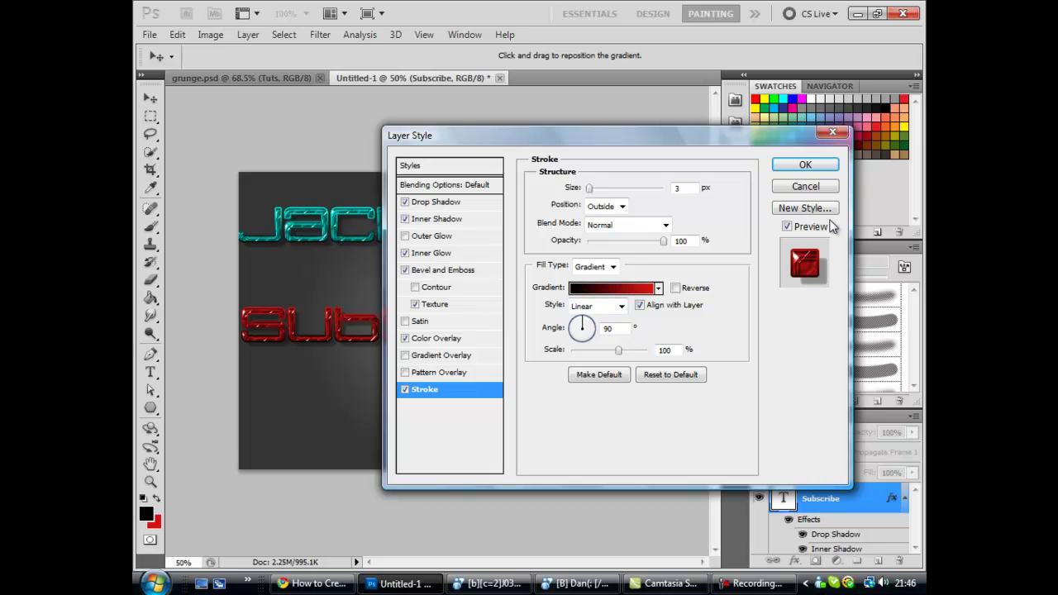
Apply Subscribe's style and draw a rectangular marquee selection over the start of Jack
{"action": "left_click", "coordinate": [805, 165]}
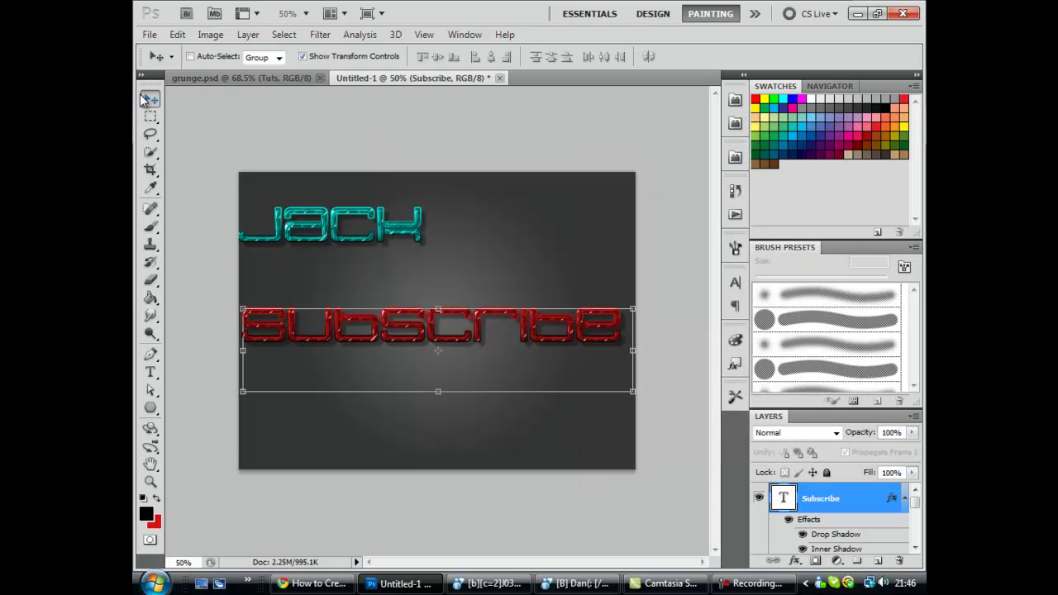
{"action": "left_click", "coordinate": [151, 117]}
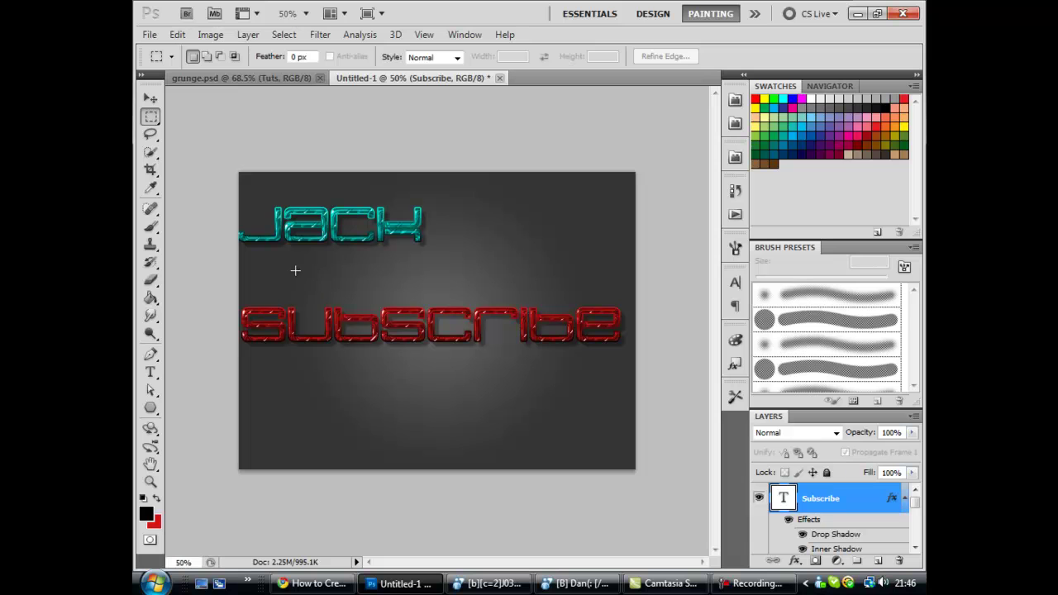
{"action": "left_click_drag", "start_coordinate": [361, 319], "coordinate": [240, 200]}
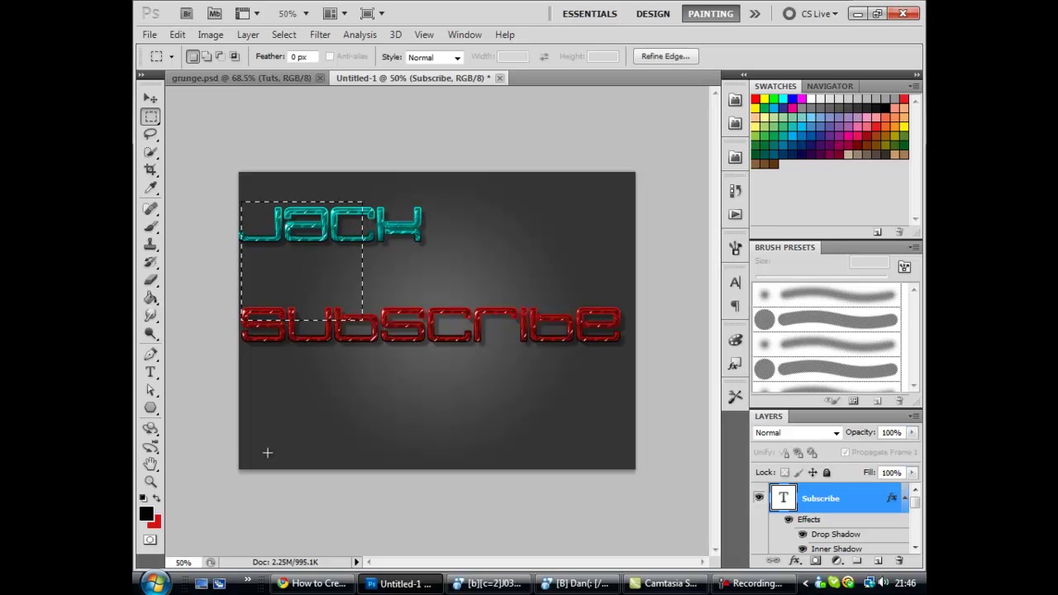
Set the canvas zoom to 66.5% in the status-bar field
{"action": "left_click", "coordinate": [184, 561]}
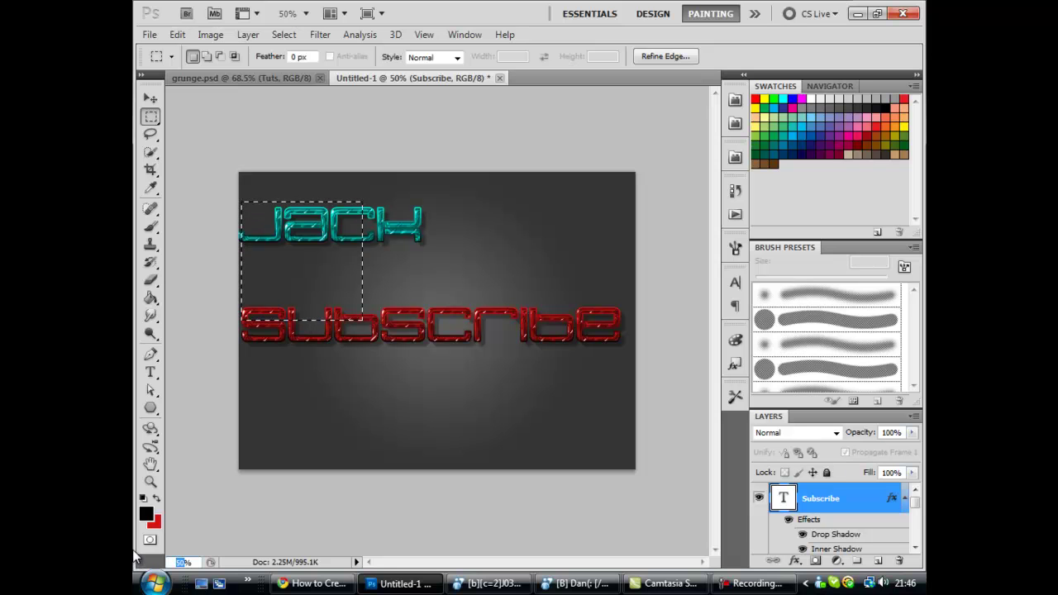
{"action": "type", "text": "66.5"}
{"action": "key", "text": "Return"}
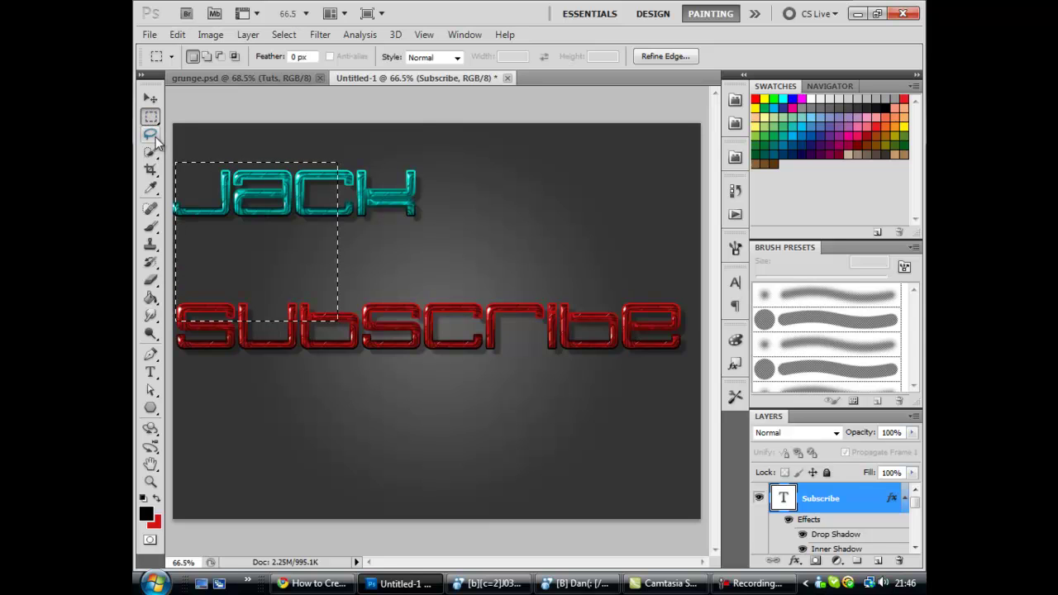
Clear the rectangular selection with Select > Deselect
{"action": "left_click", "coordinate": [282, 34]}
{"action": "left_click", "coordinate": [285, 65]}
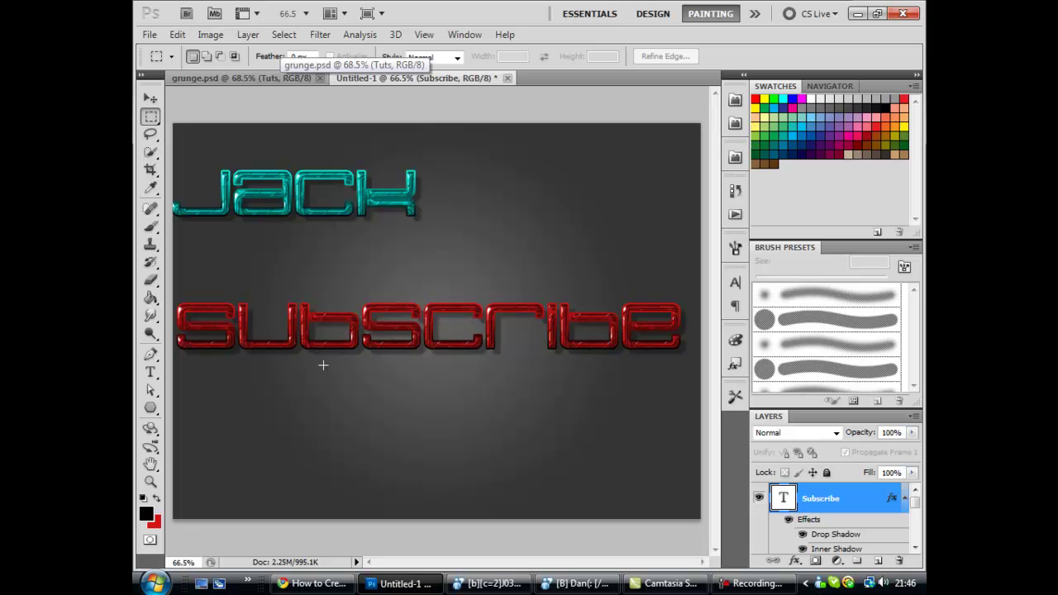